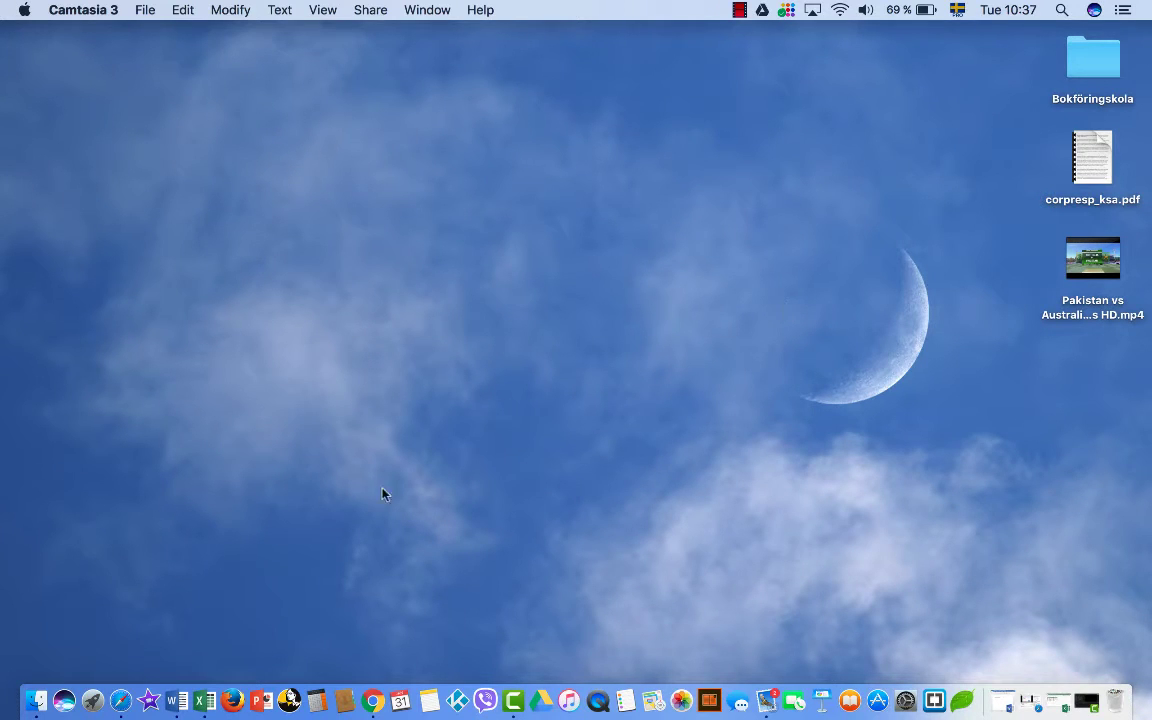
Step: Bring Workbook1 with the ABC Private Limited employee salary table to the front in Excel
left_click(205, 701)
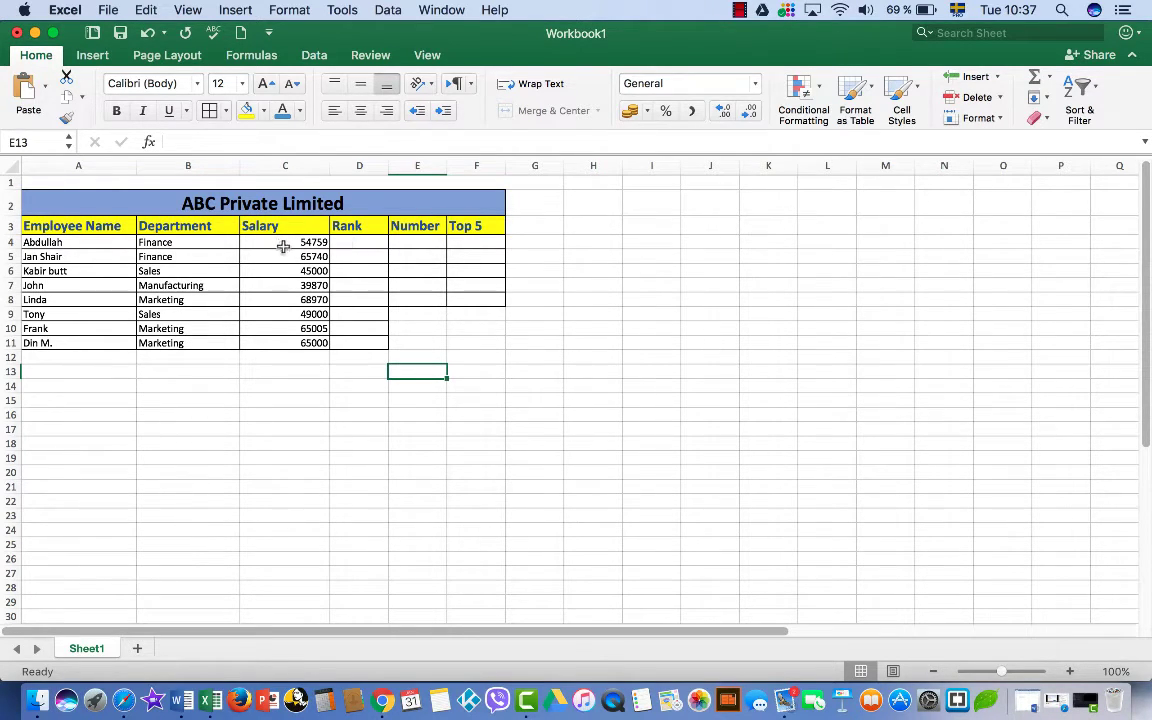
Step: Enter =RANK(C4;$C$4:$C$11) in D4, ranking the first salary as 5
left_click(343, 242)
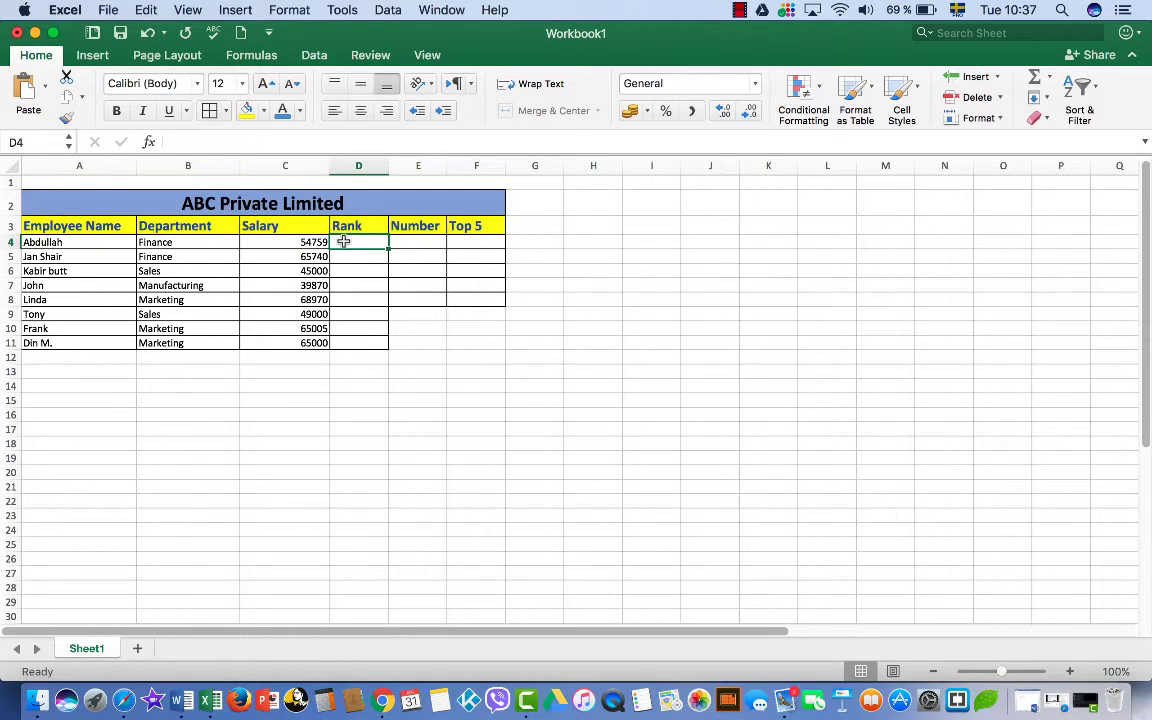
type("=")
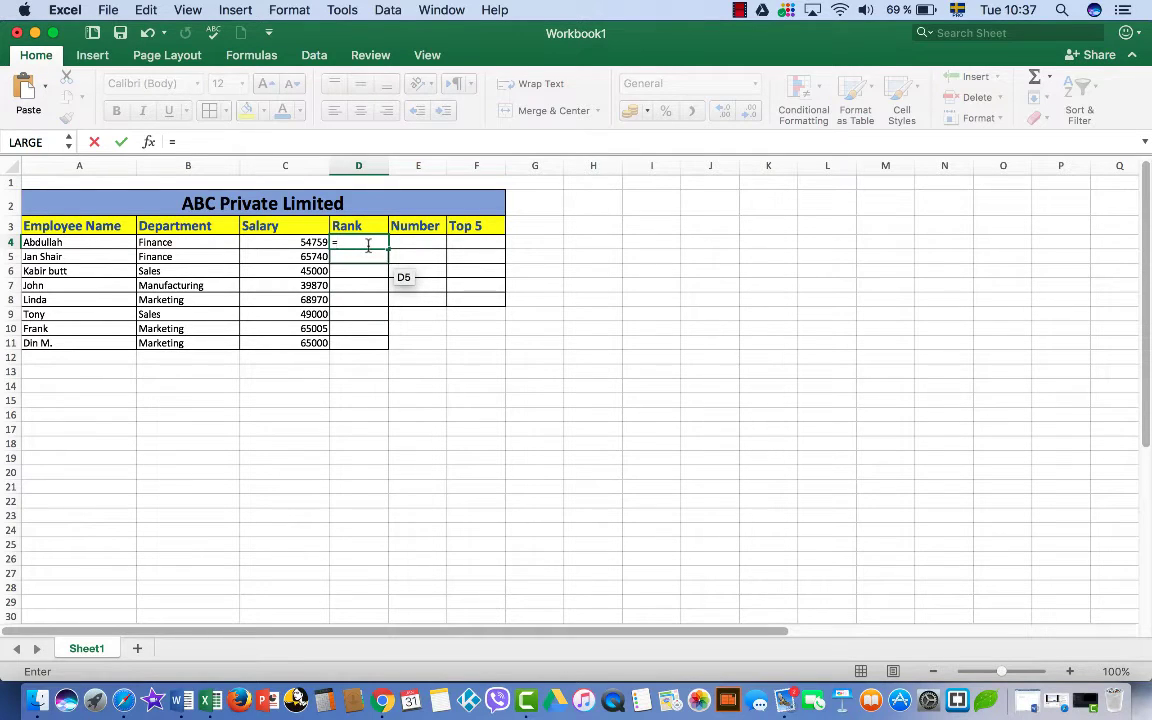
type("rank")
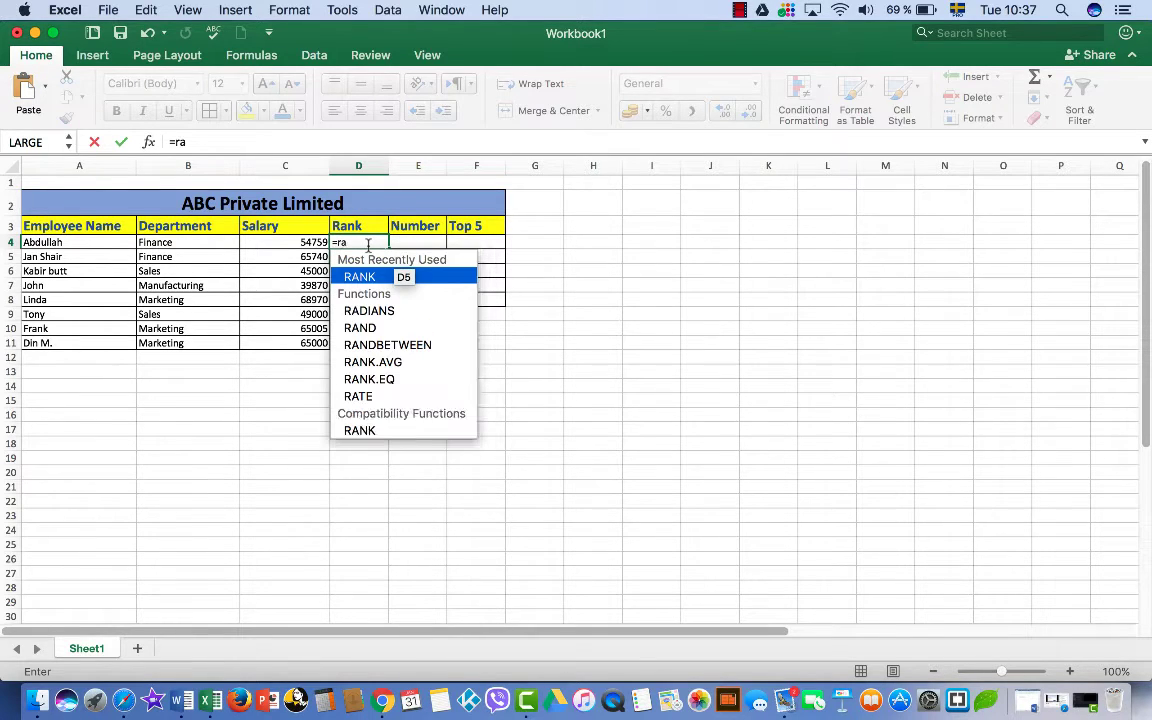
double_click(362, 278)
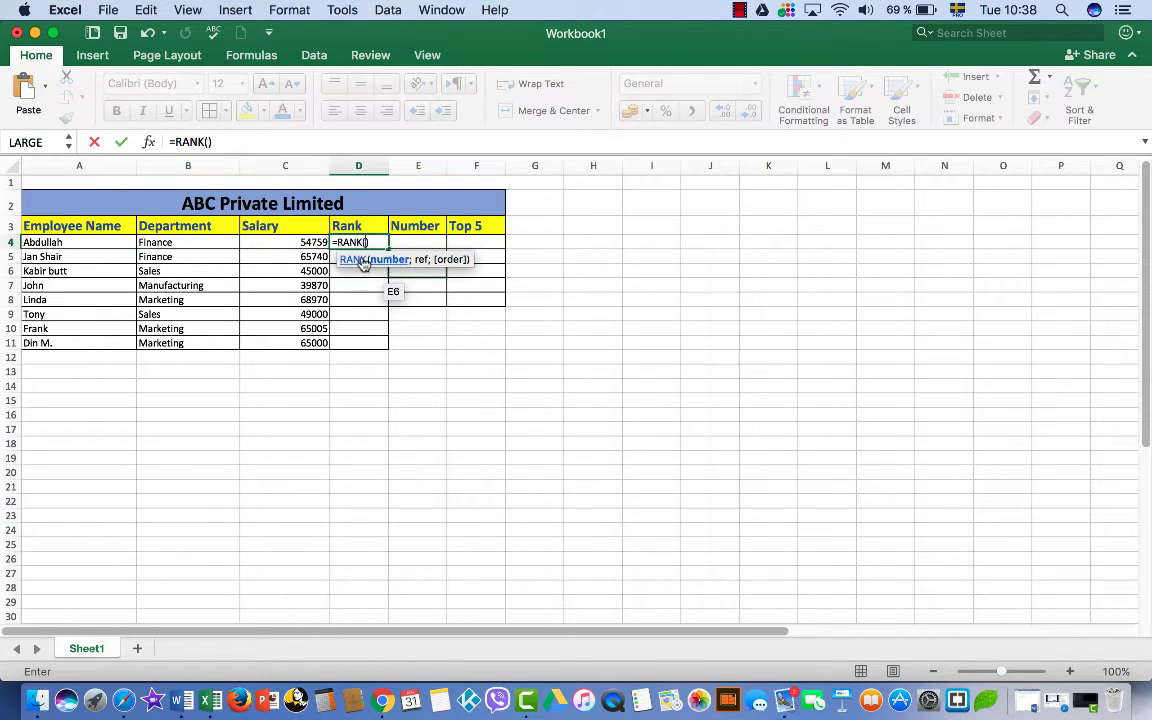
left_click(308, 243)
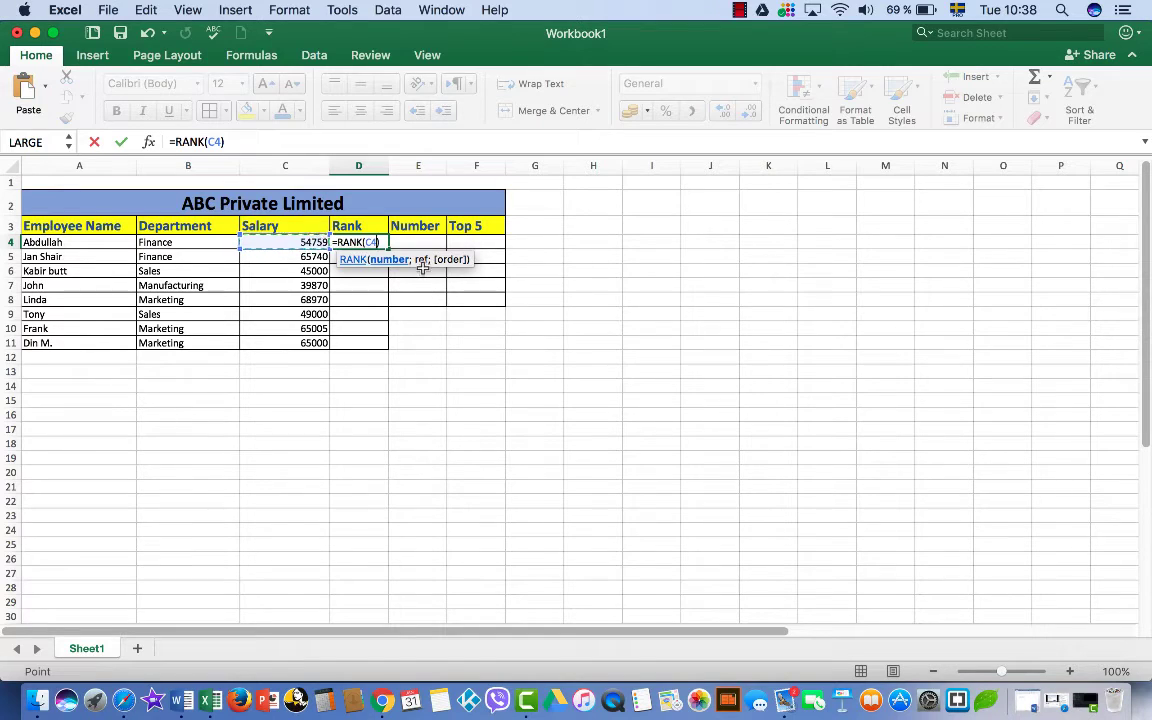
type(";")
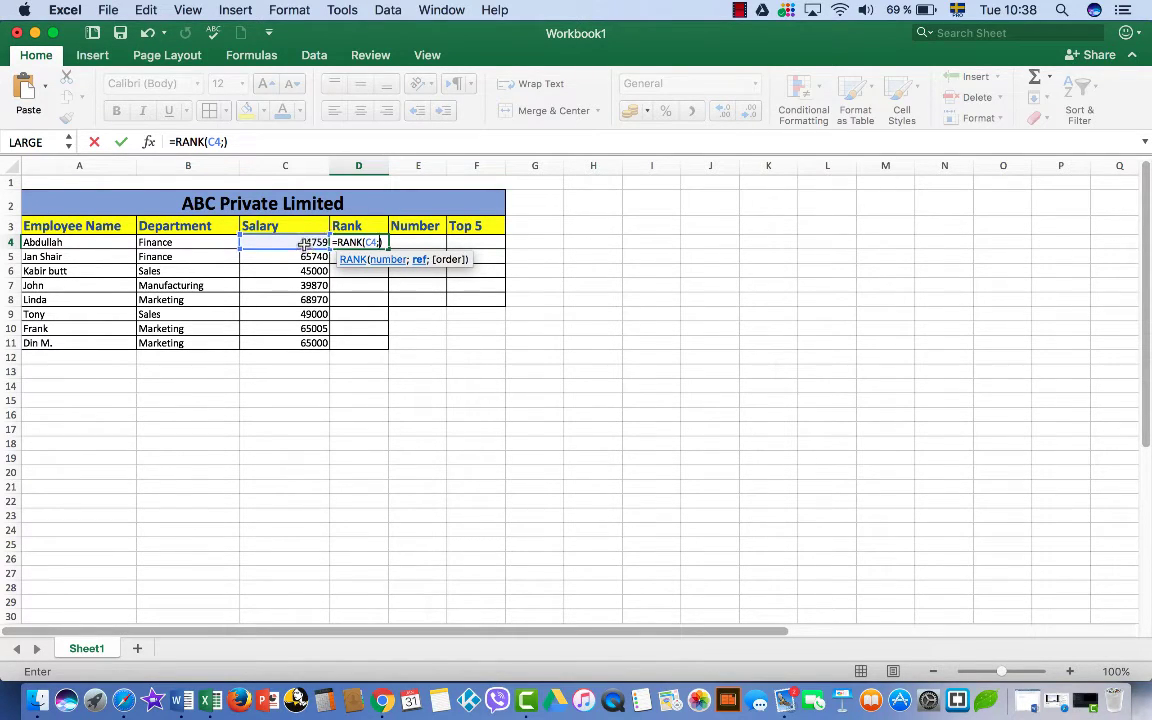
left_click_drag(303, 243, 310, 339)
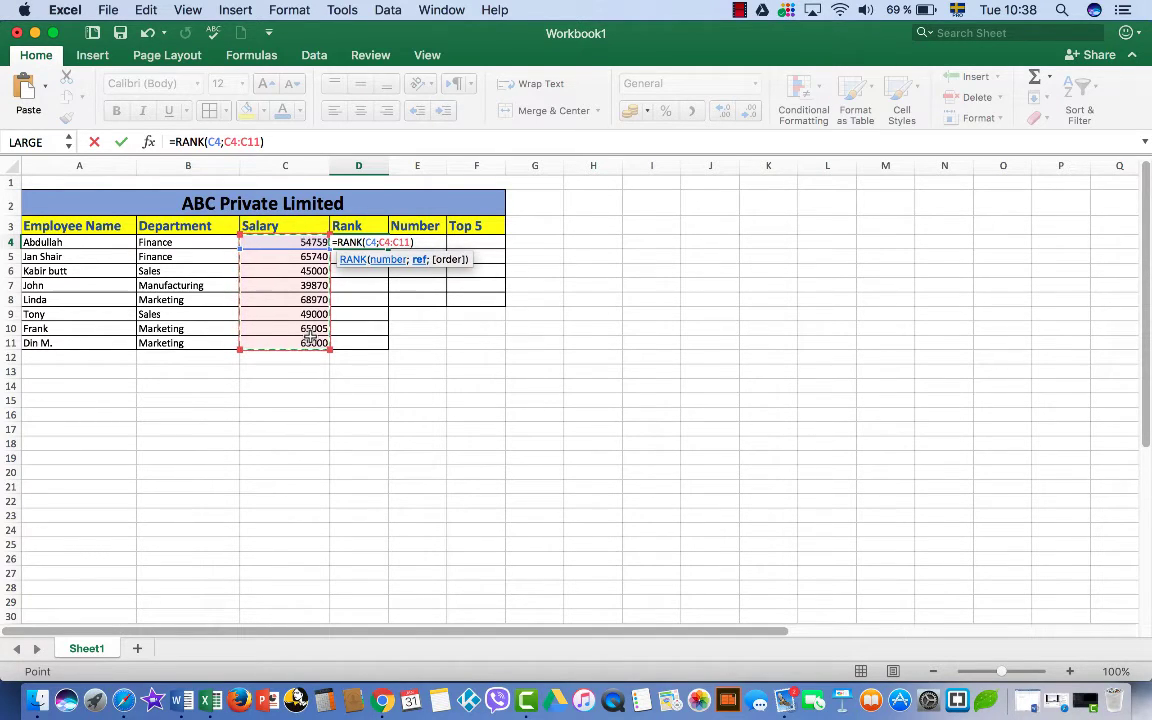
key("super+t")
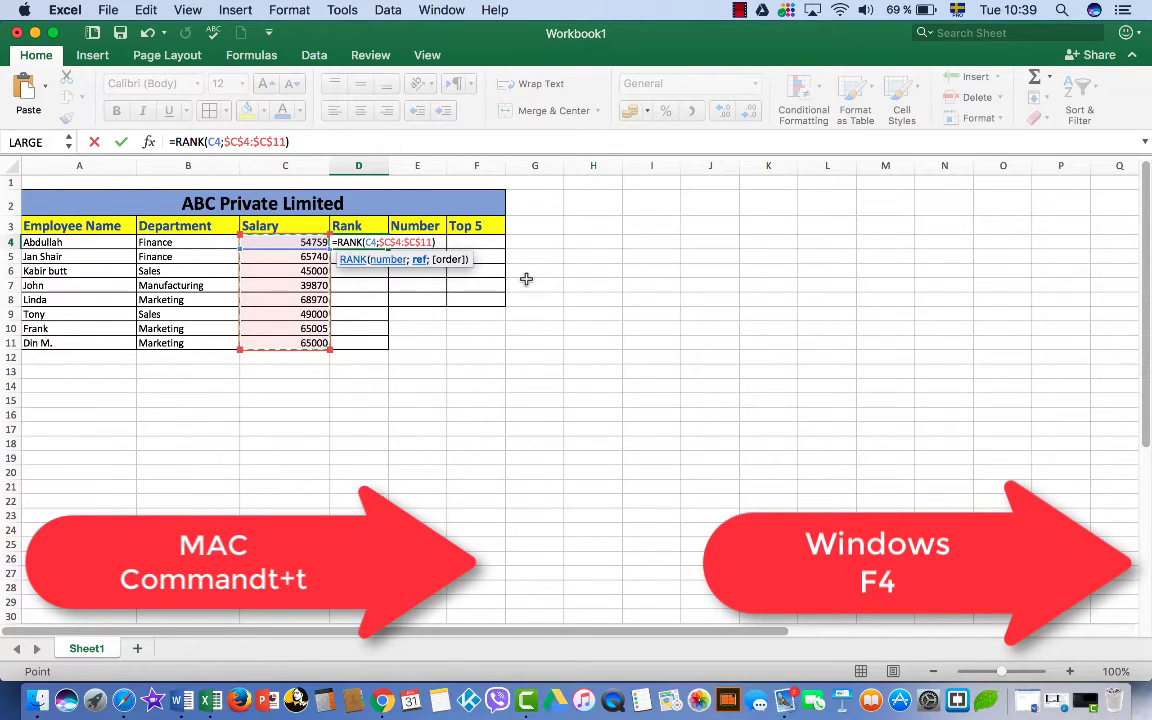
key("Return")
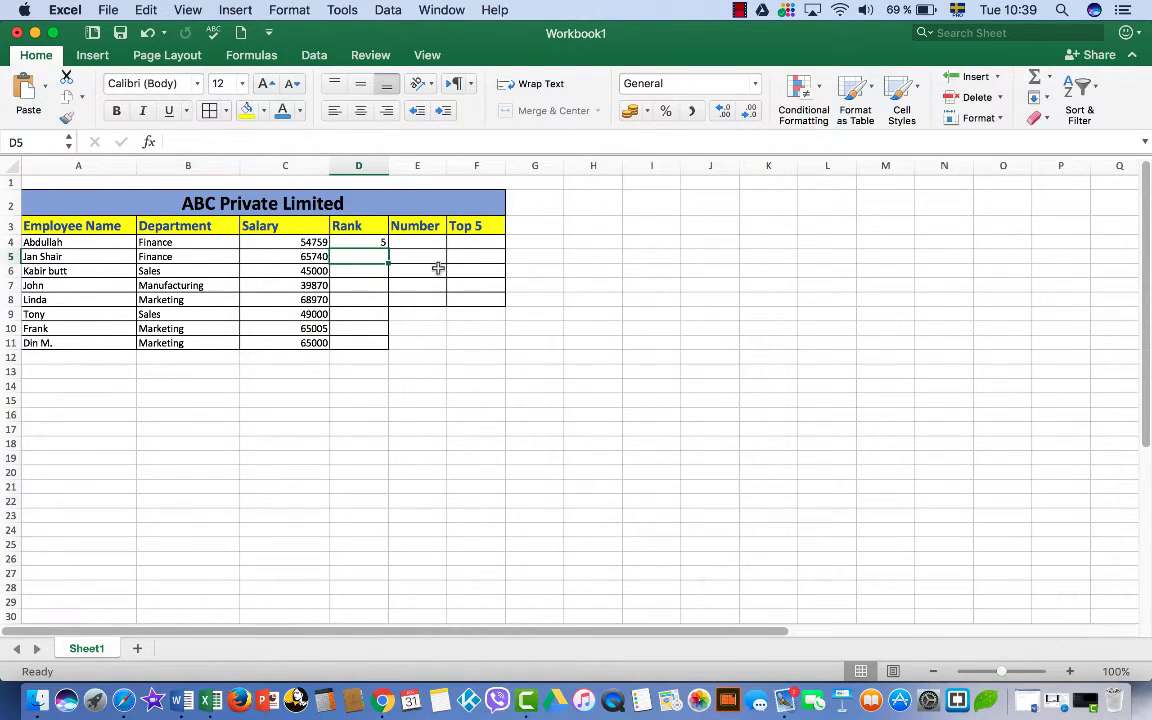
Step: Copy D4's RANK formula down to D11 and select the D4:D11 rank results
left_click(379, 245)
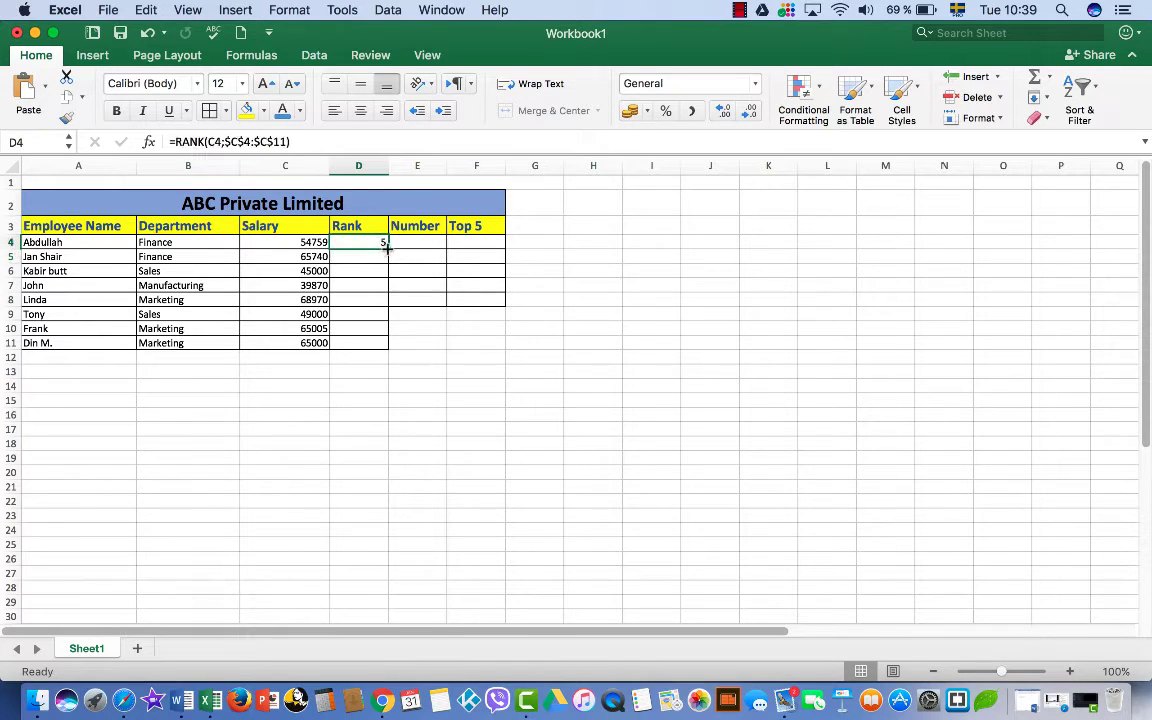
left_click_drag(387, 248, 385, 343)
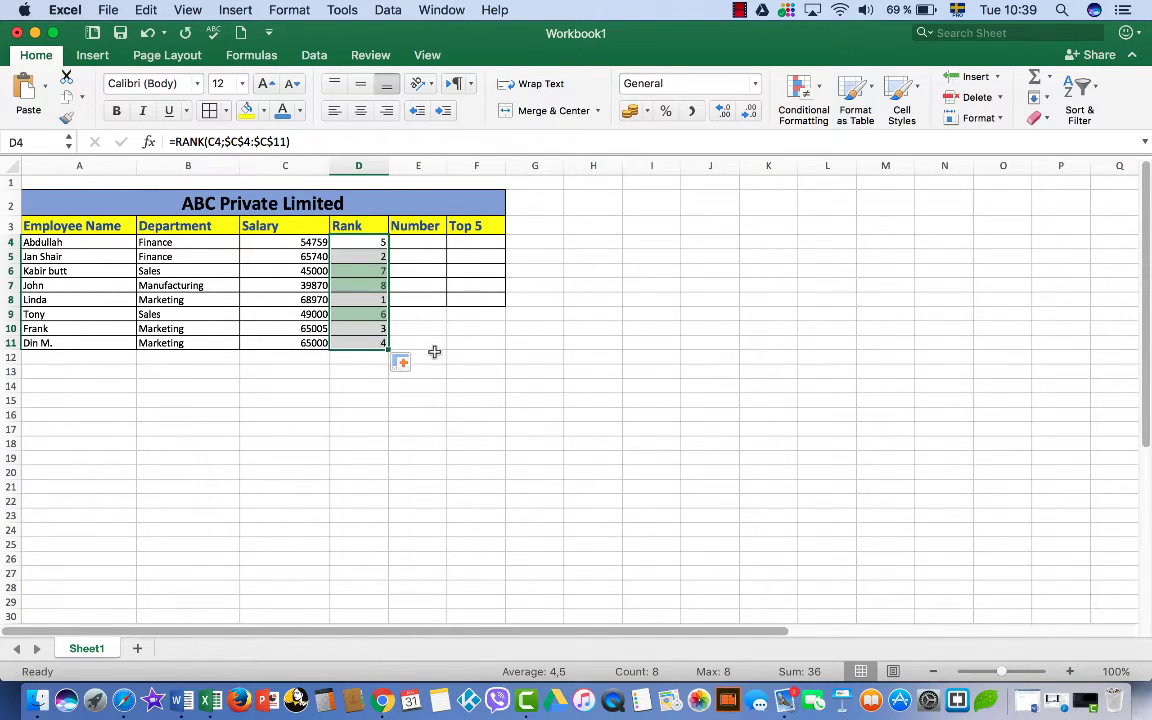
left_click(434, 353)
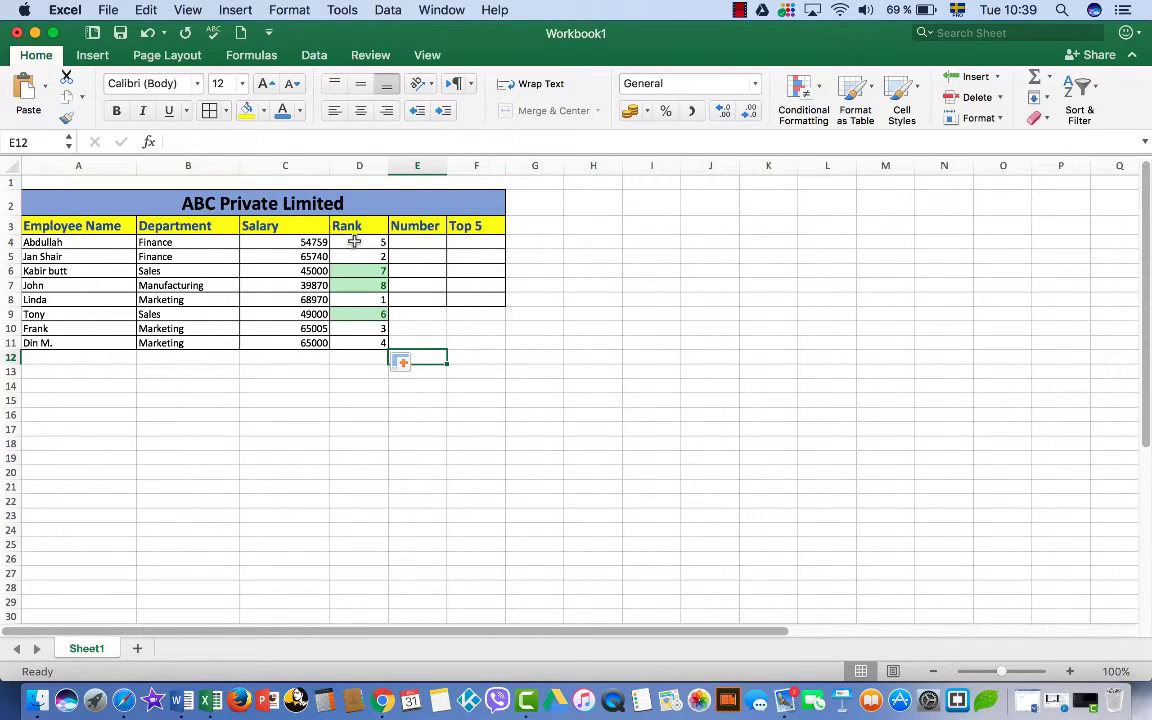
left_click_drag(354, 242, 356, 337)
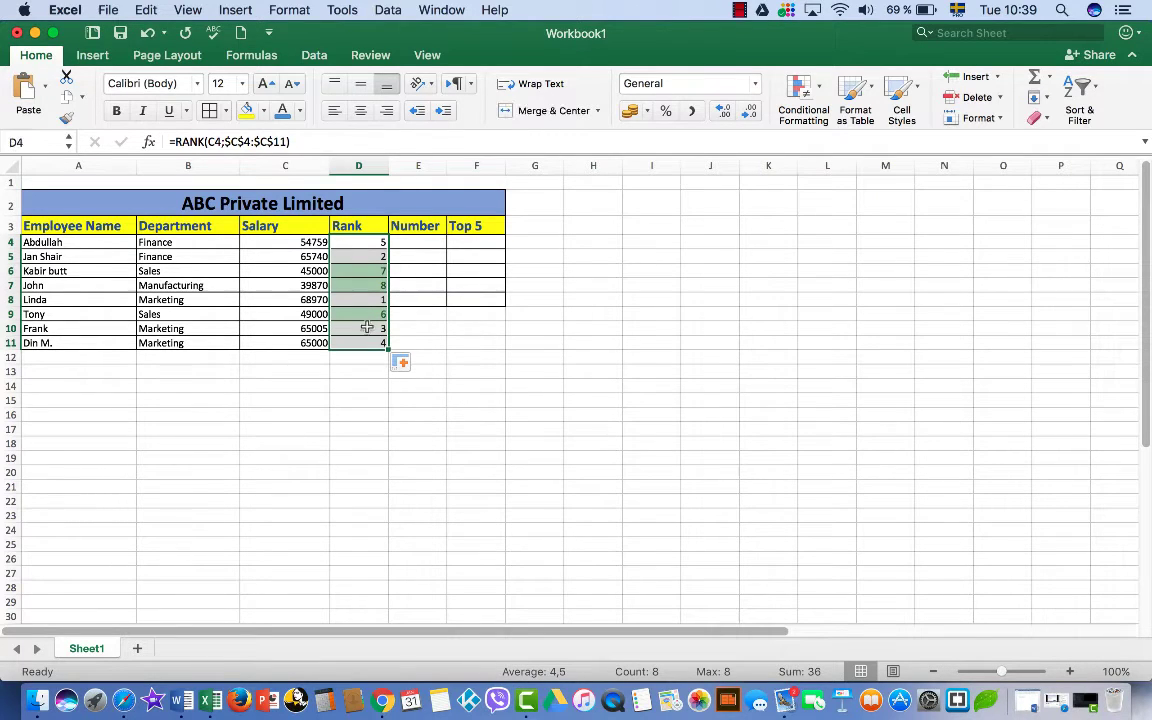
left_click(822, 91)
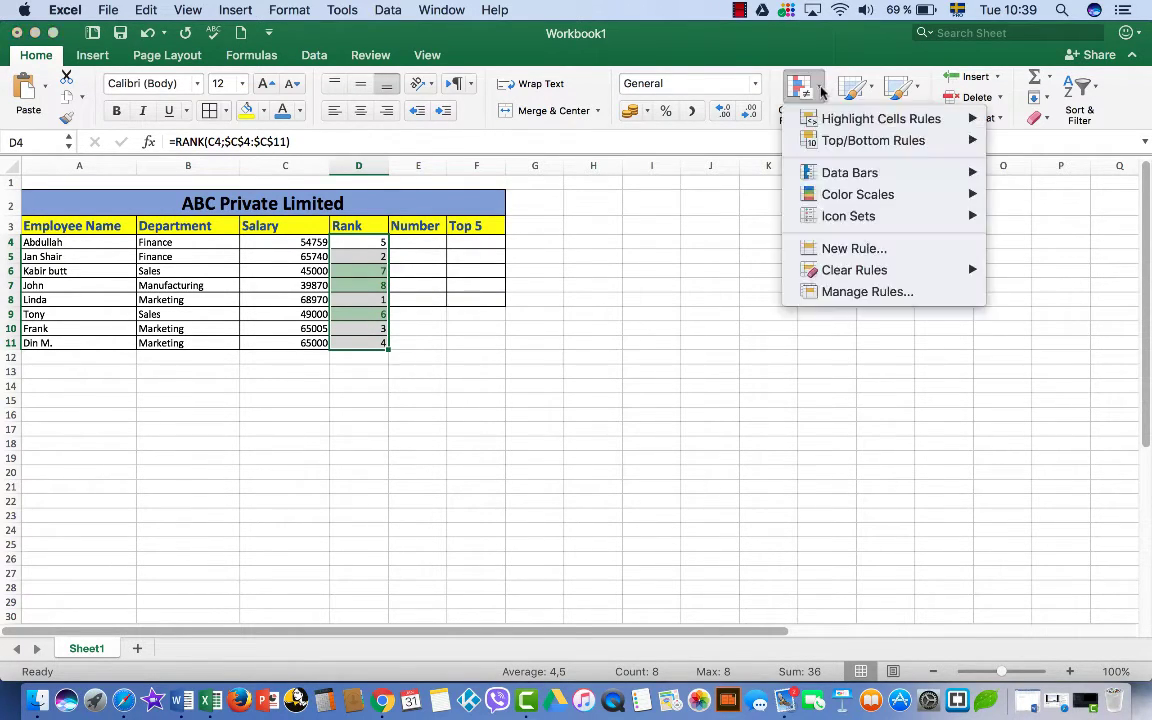
mouse_move(835, 125)
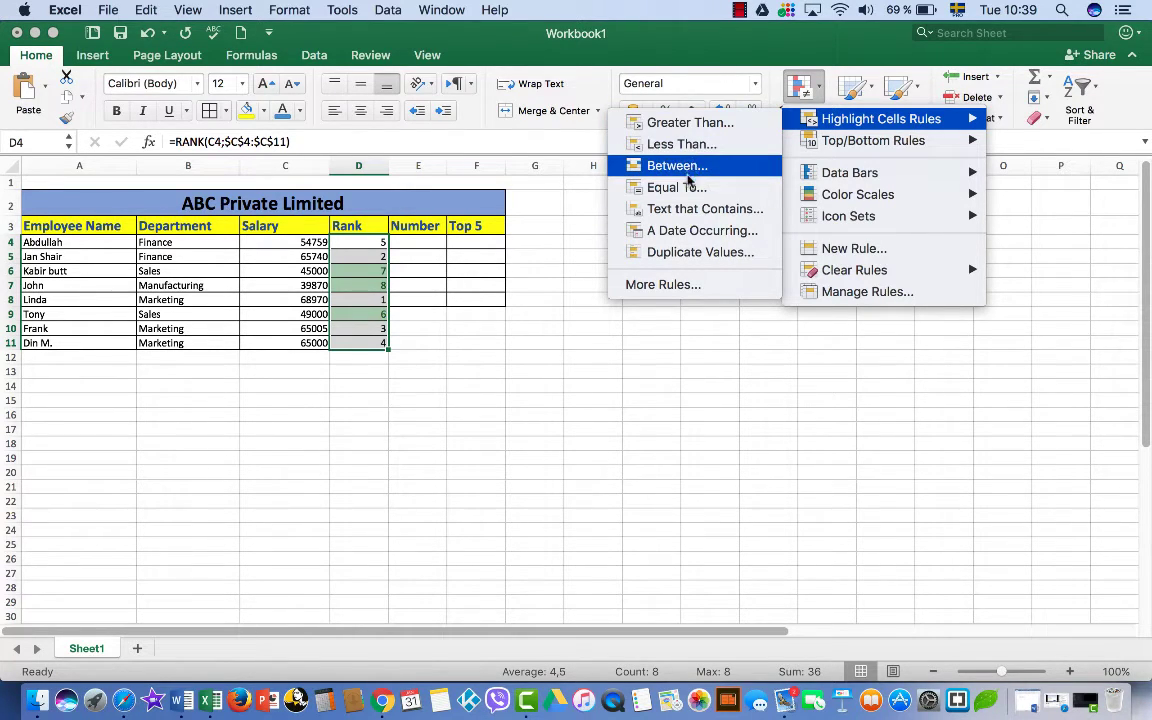
left_click(566, 309)
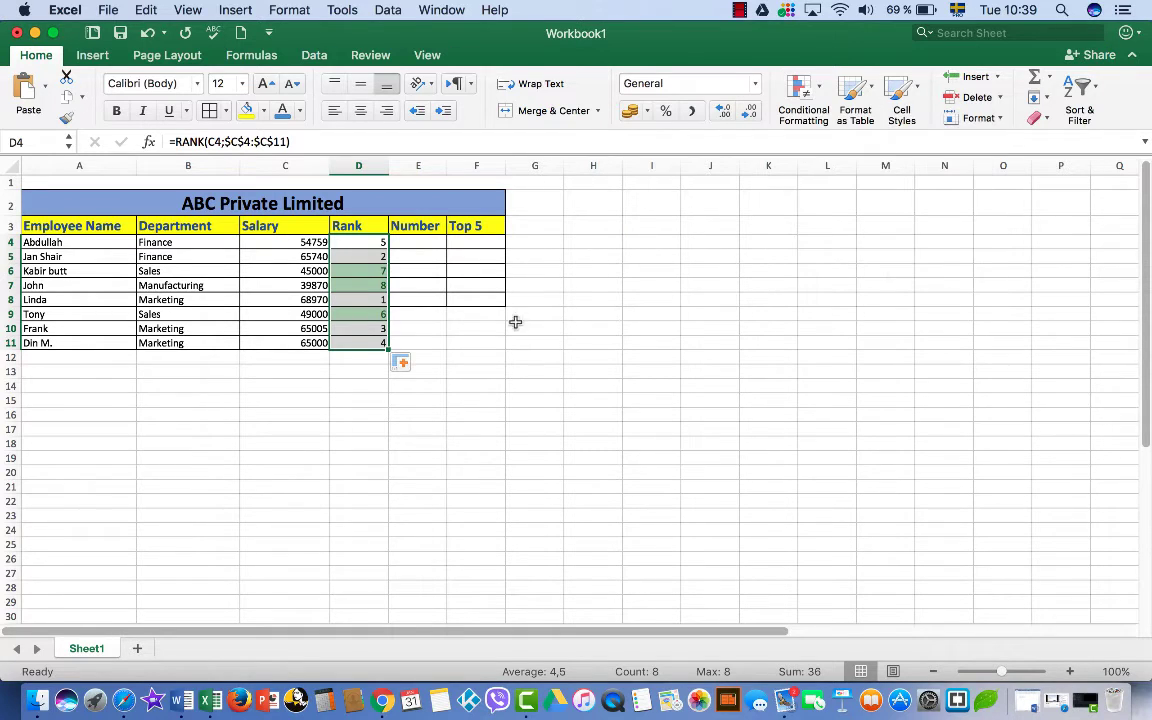
left_click(498, 386)
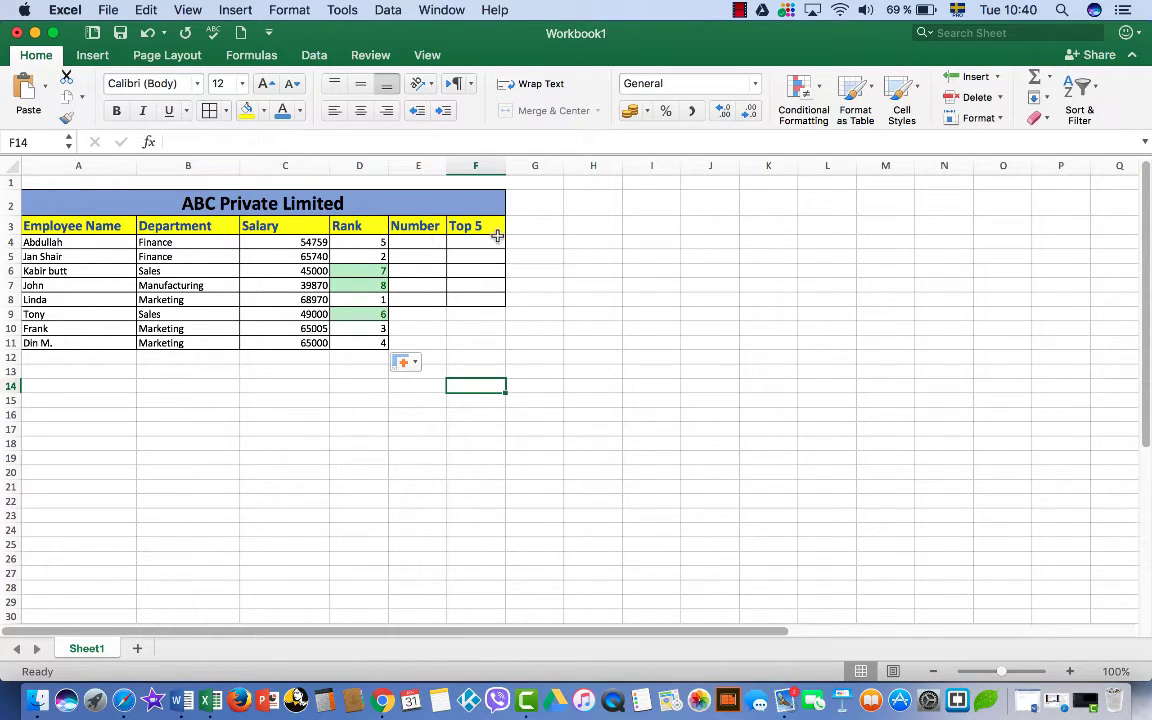
Step: Type the numbers 1 through 5 down the Number column starting at E4
left_click(427, 255)
left_click(427, 246)
type("1")
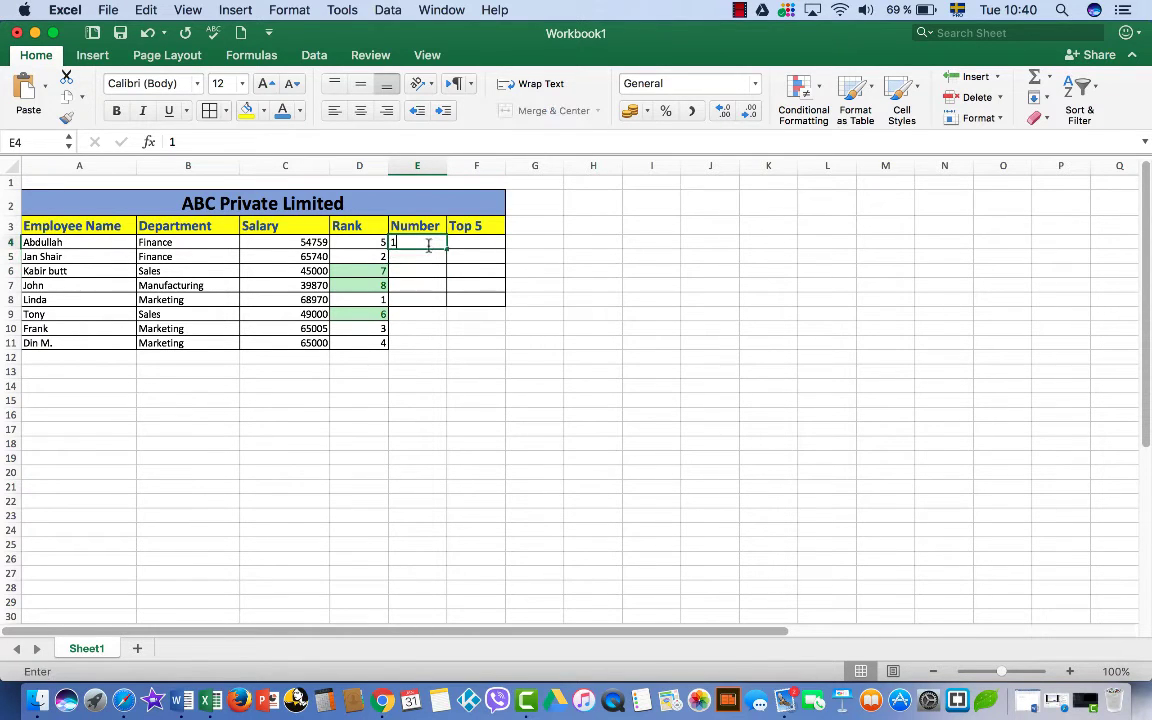
key("Return")
type("2")
key("Return")
type("3")
left_click(420, 297)
type("4")
key("Return")
type("5")
left_click(481, 271)
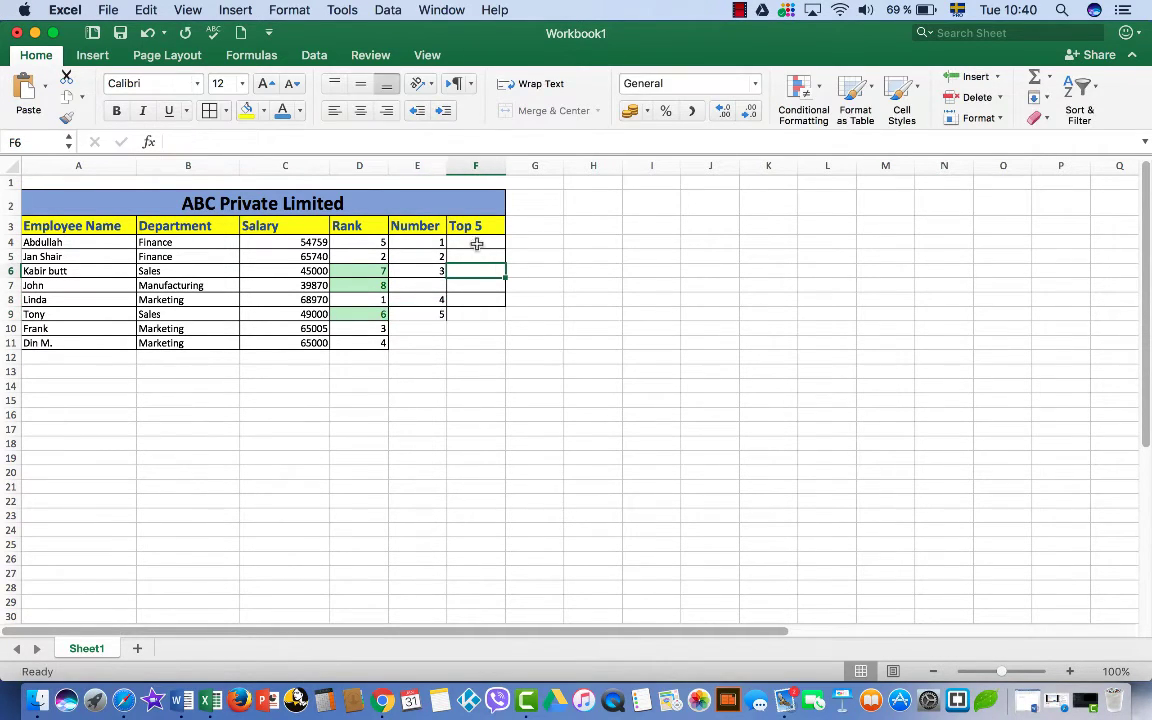
Step: Correct E7 to 4 and E8 to 5 so E4:E8 reads 1 to 5
left_click(432, 288)
type("4")
key("Return")
type("5")
key("Return")
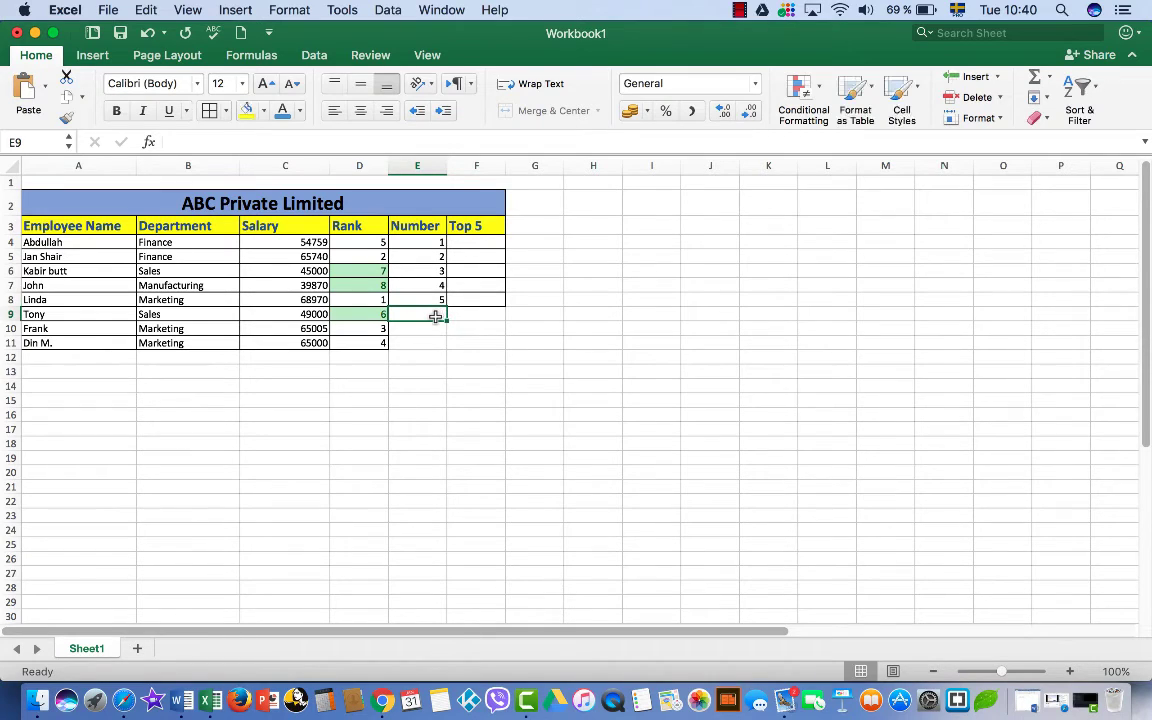
left_click(524, 330)
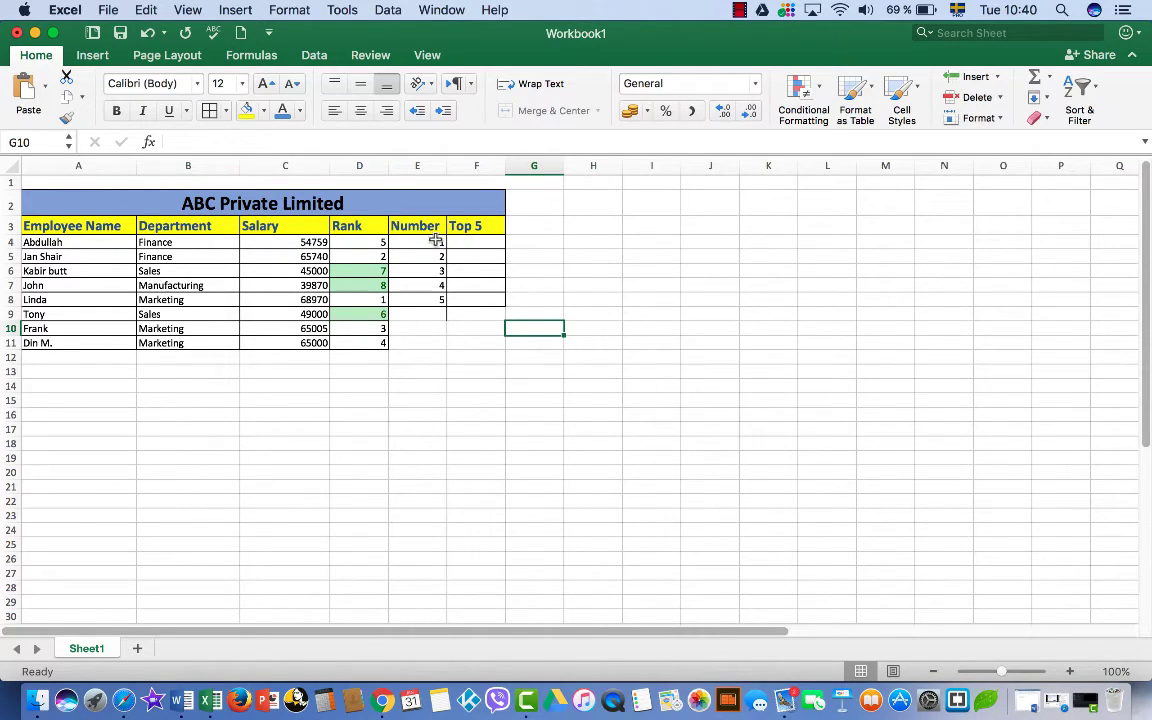
Step: Enter =LARGE($C$4:$C$11;E4:E8) in F4, returning the top salary 68970
left_click(463, 241)
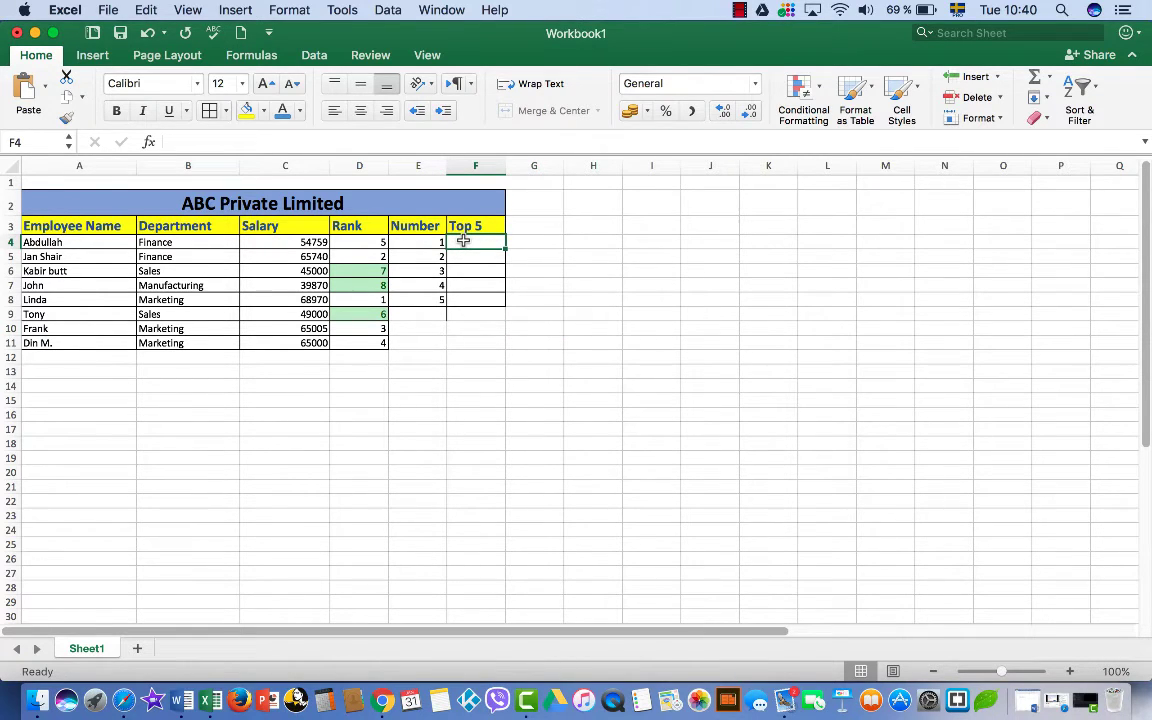
type("=")
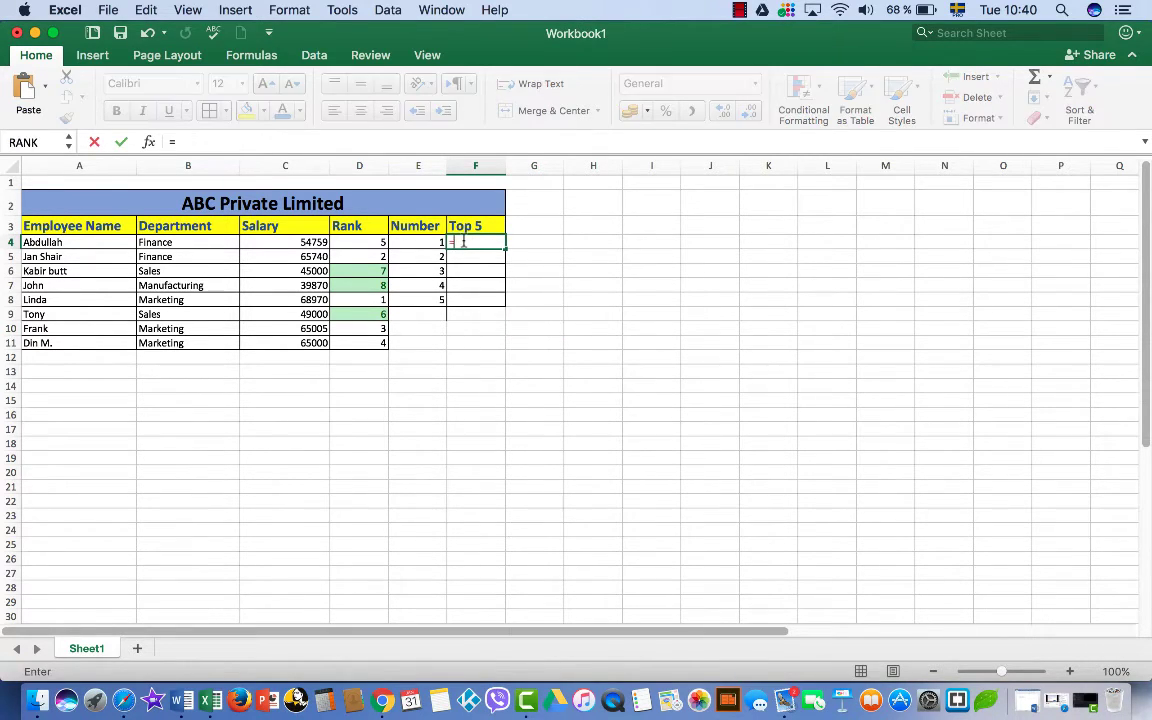
type("large")
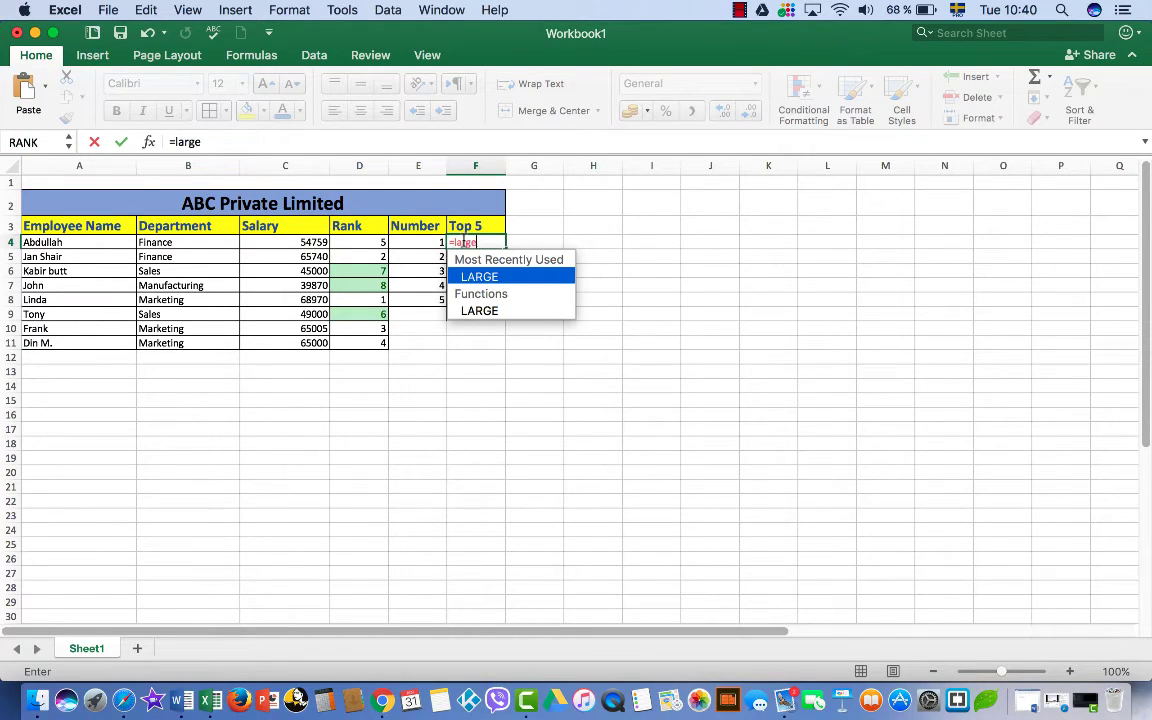
double_click(487, 277)
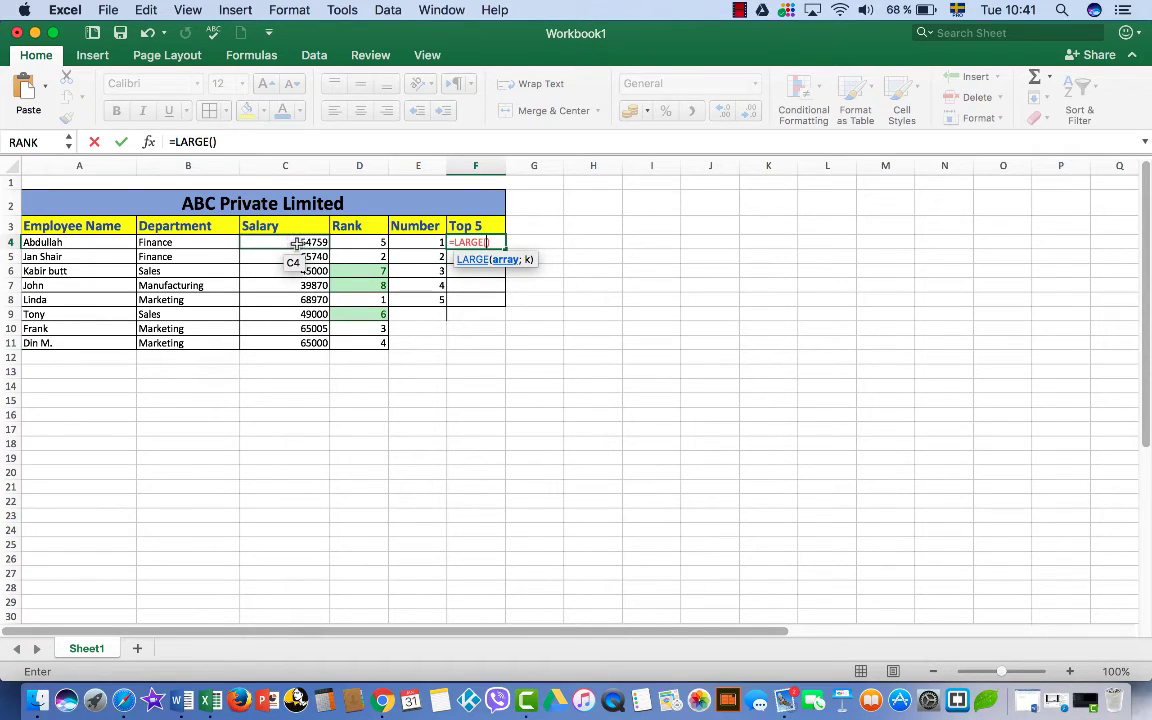
left_click_drag(292, 242, 301, 339)
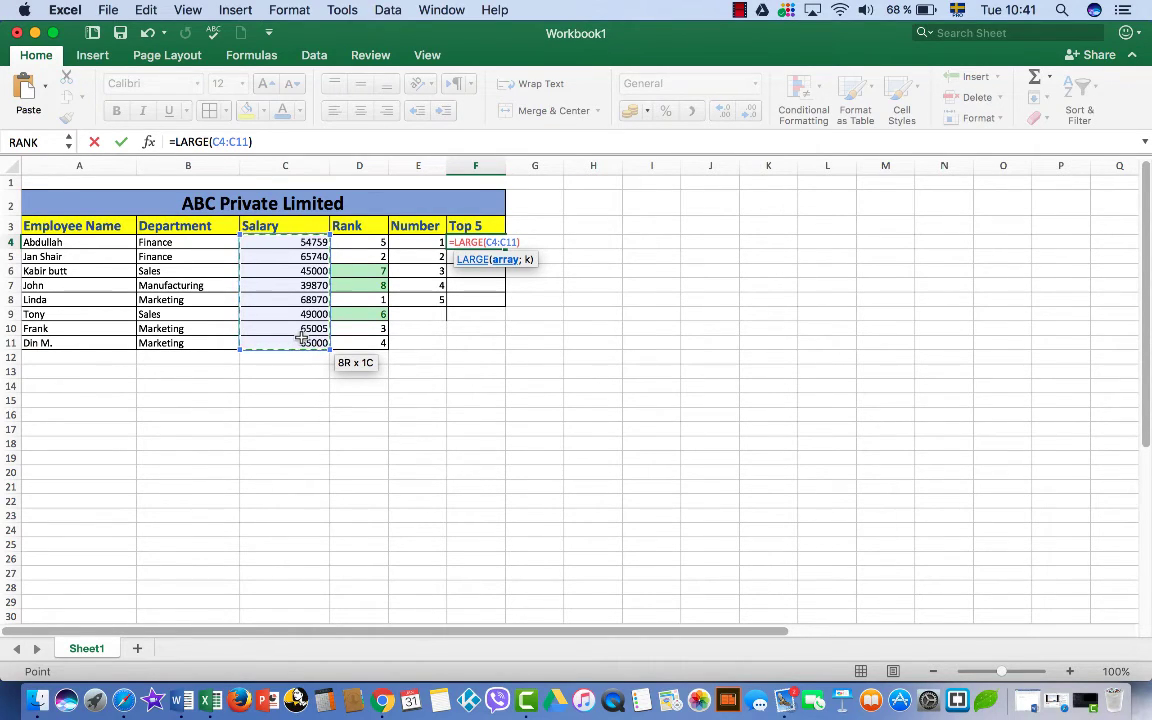
key("F4")
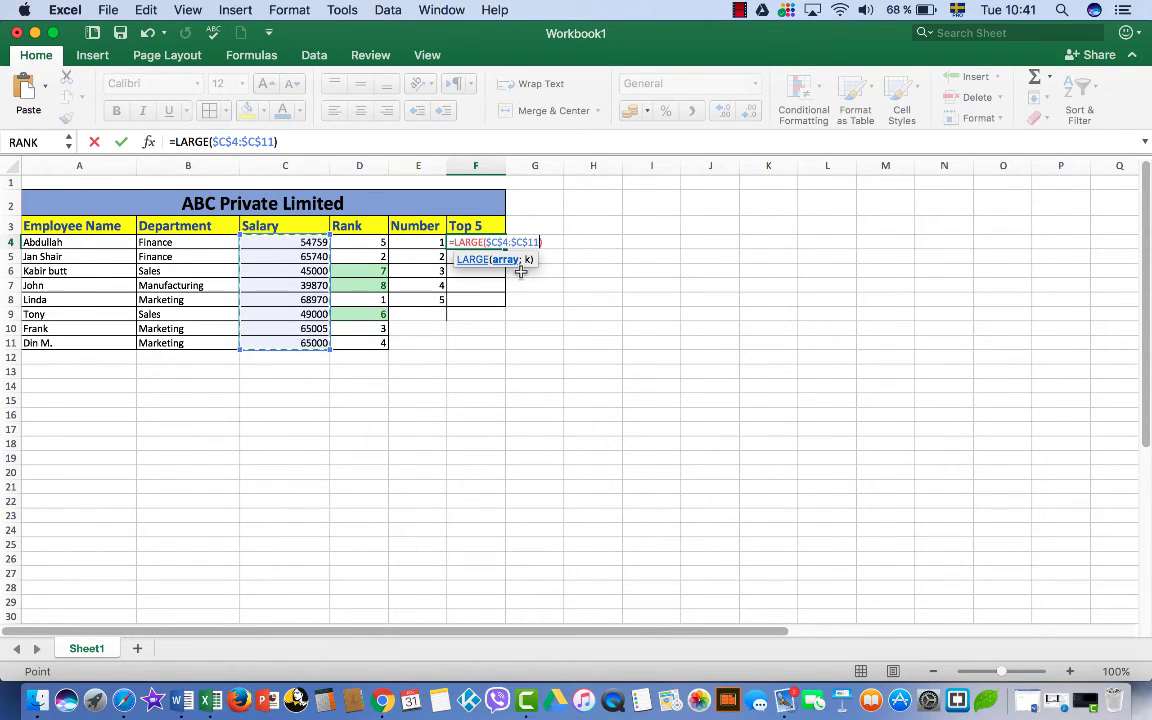
type(";")
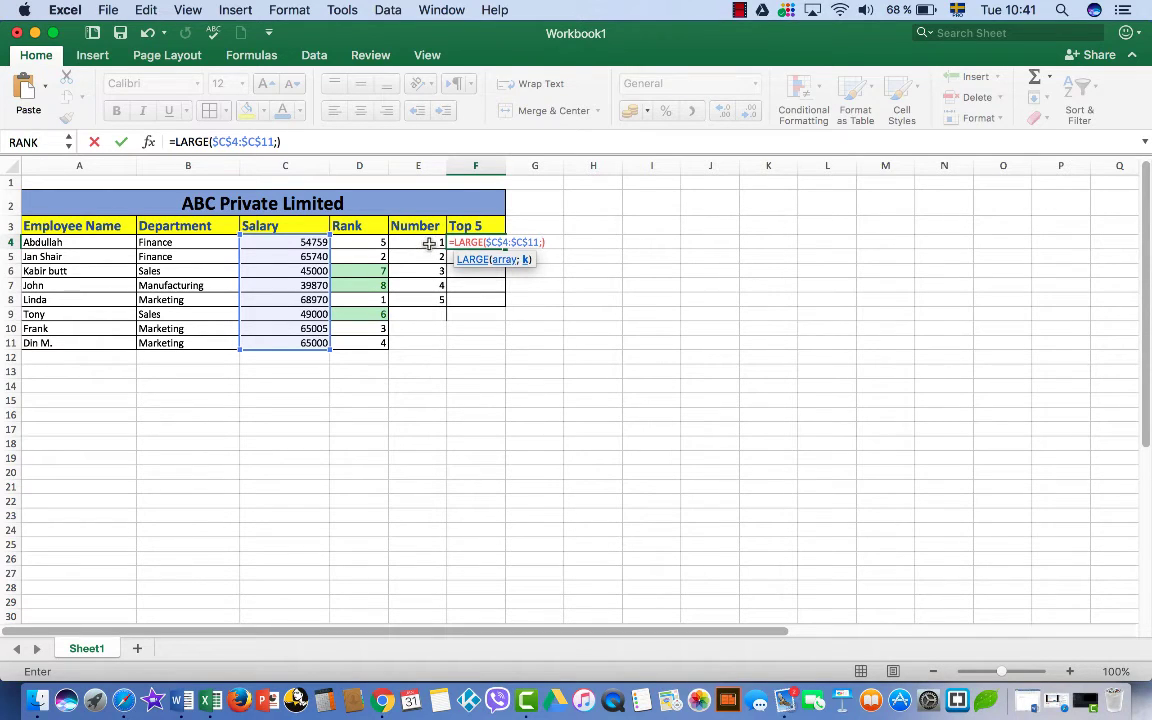
left_click_drag(428, 243, 429, 291)
key("Return")
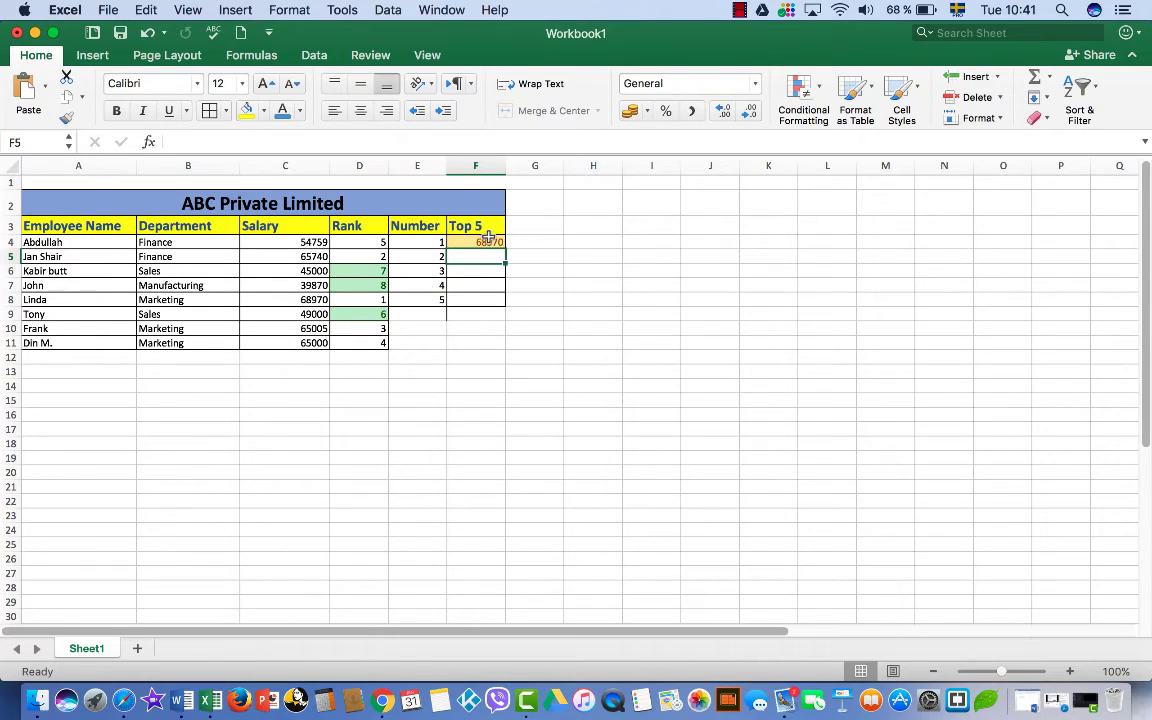
Step: Copy F4's LARGE formula down to F7 and inspect the copied formula in F5
left_click(484, 242)
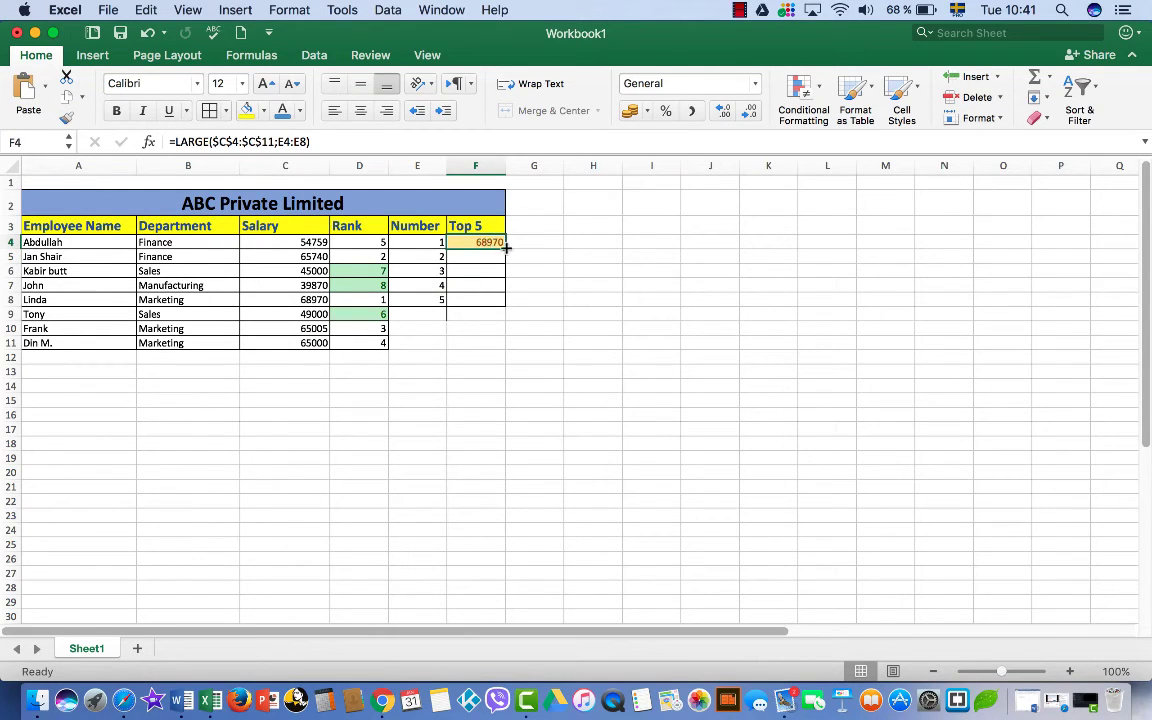
left_click_drag(506, 247, 504, 301)
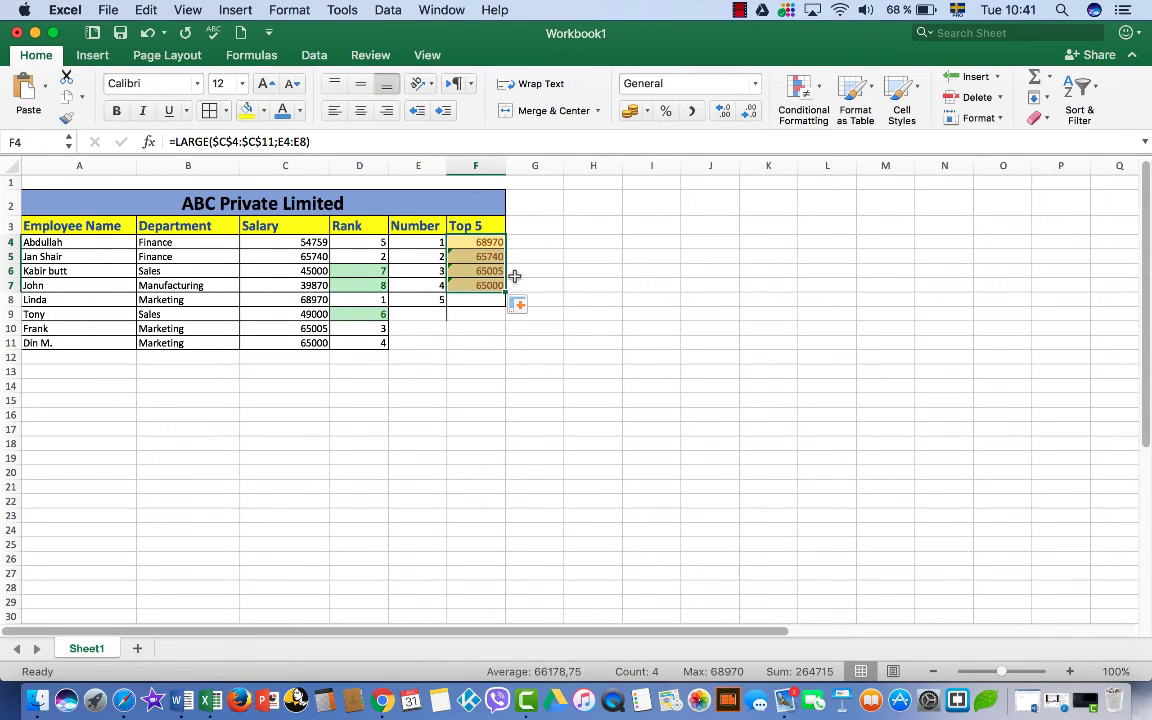
left_click(533, 249)
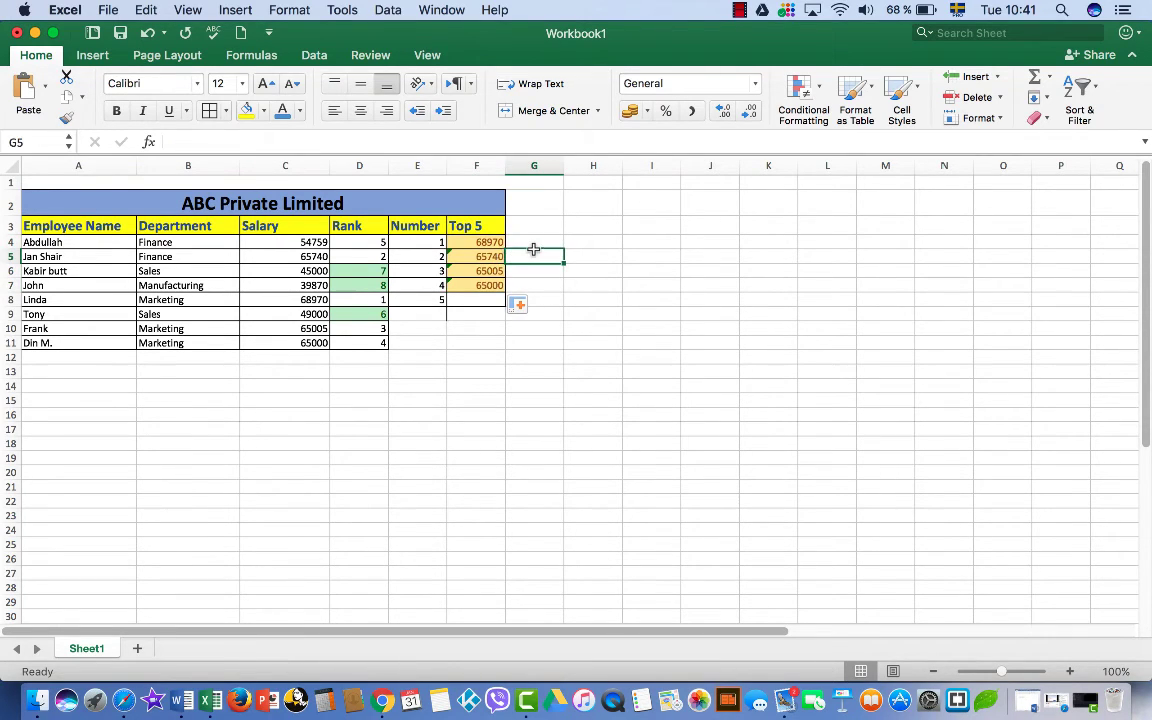
left_click(481, 256)
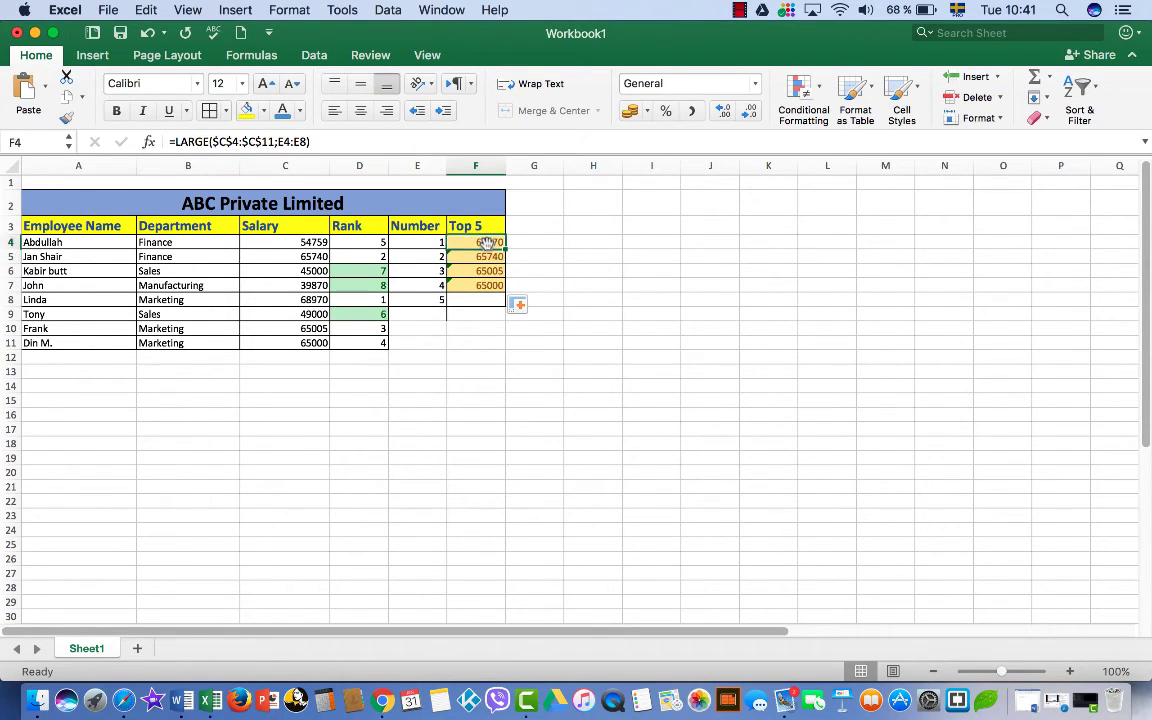
Step: Erase the LARGE formula in F4 and select F4:F7 to clear the copied results
double_click(487, 243)
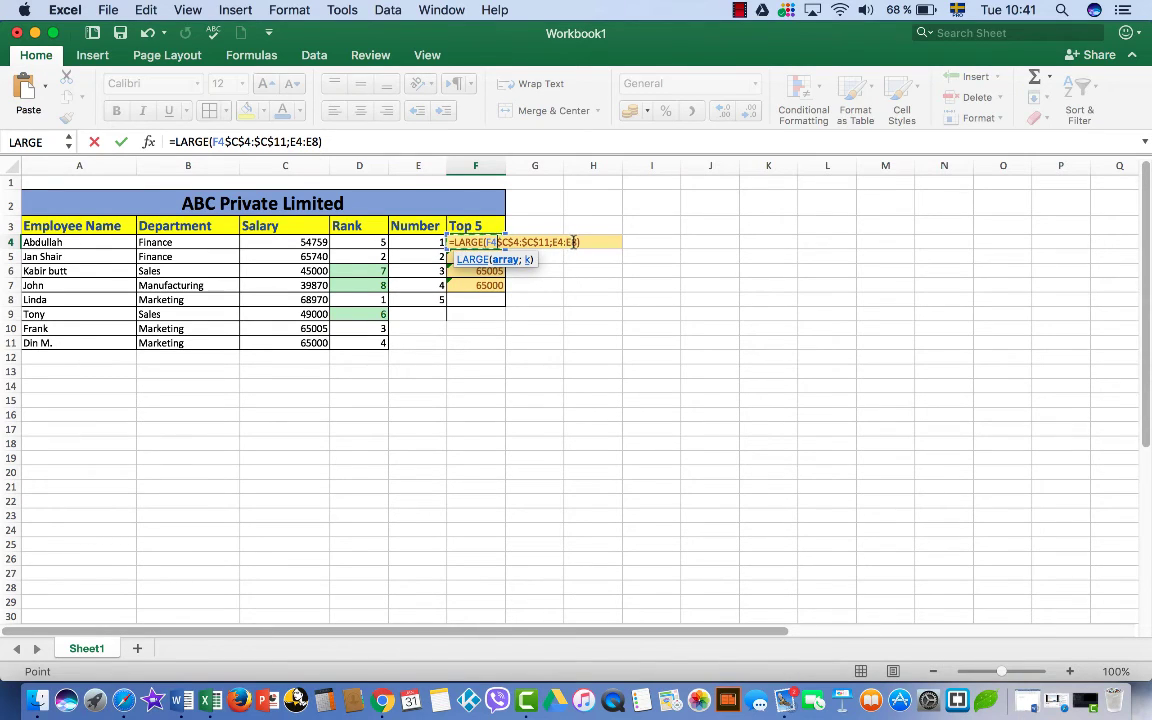
left_click_drag(487, 243, 462, 242)
key("BackSpace")
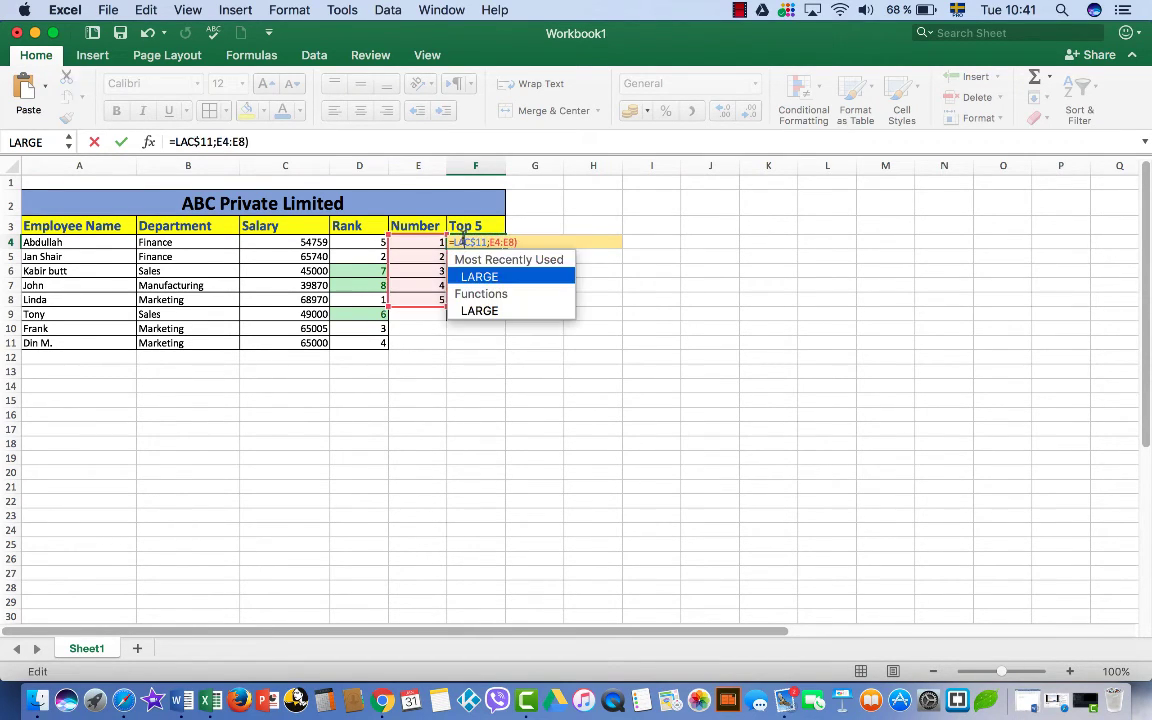
key("BackSpace")
key("BackSpace")
key("BackSpace")
key("BackSpace")
key("BackSpace")
key("BackSpace")
key("BackSpace")
key("BackSpace")
key("BackSpace")
key("BackSpace")
key("BackSpace")
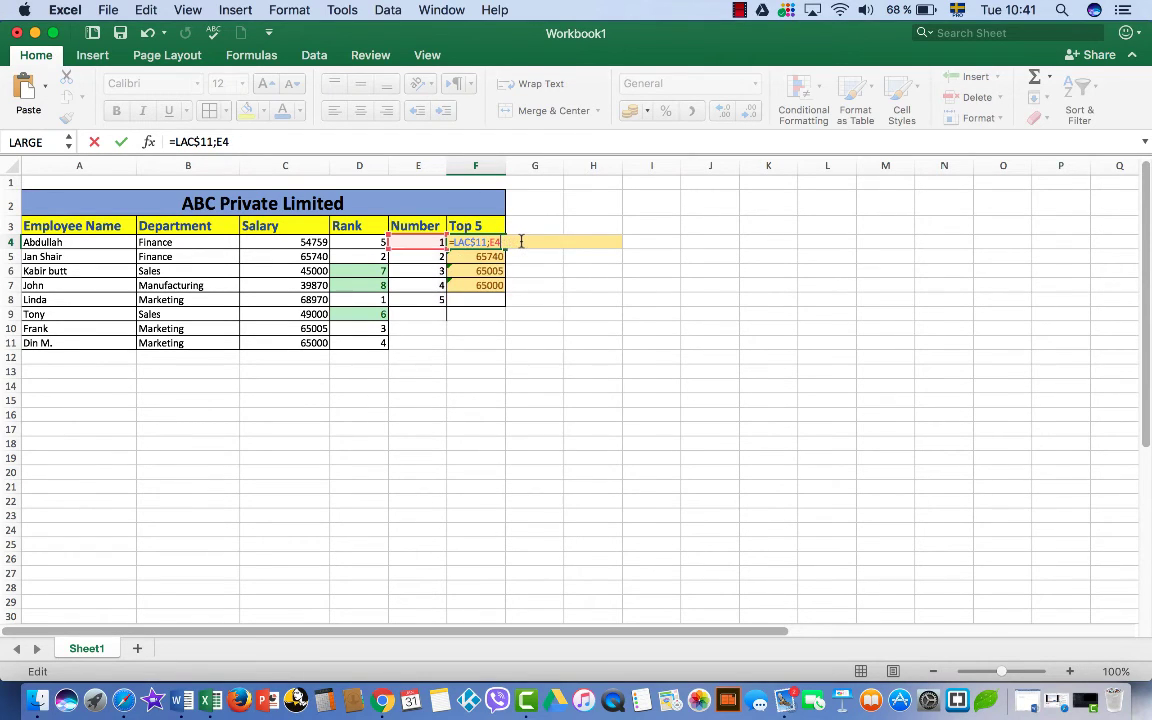
key("BackSpace")
key("BackSpace")
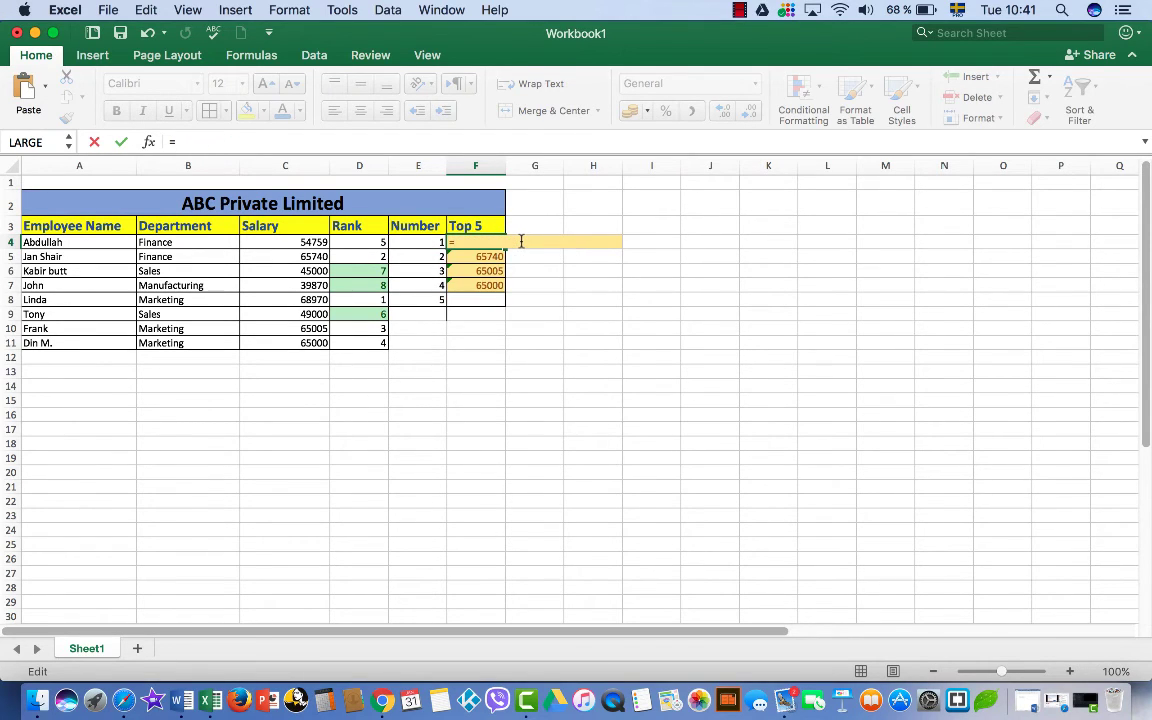
key("BackSpace")
key("Return")
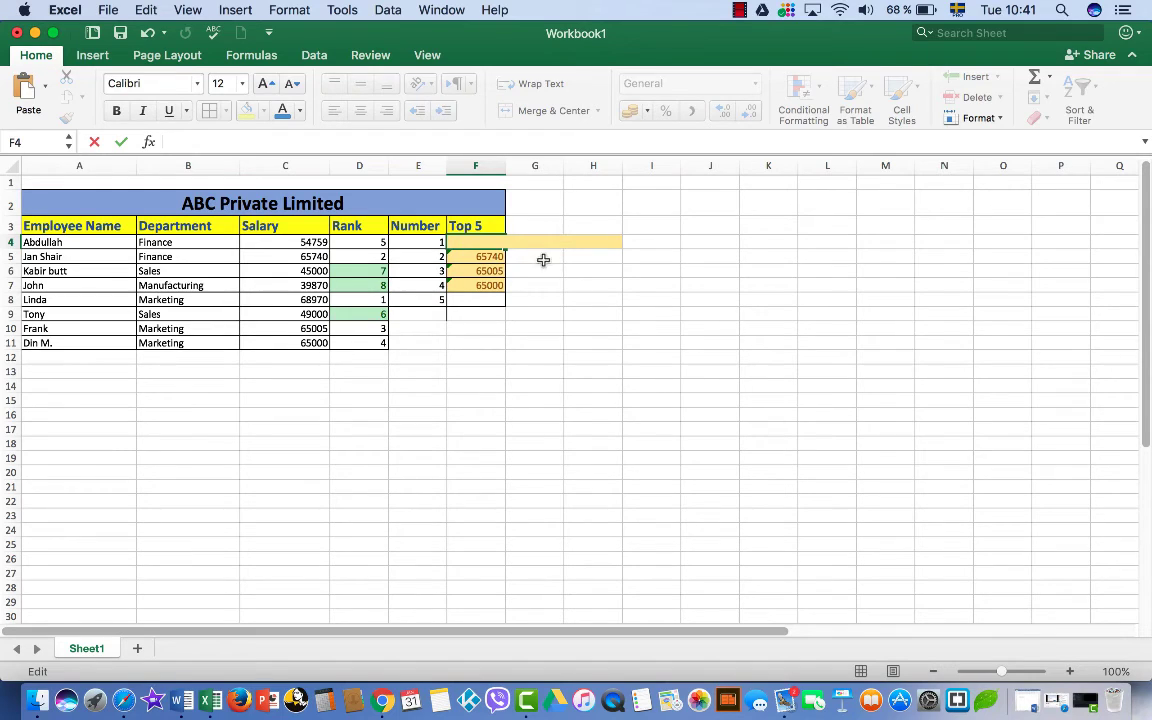
left_click(543, 258)
left_click_drag(490, 242, 487, 287)
Step: Re-enter F4 as =LARGE($C$4:$C$11;$E$4:$E$8), returning 68970
left_click(465, 241)
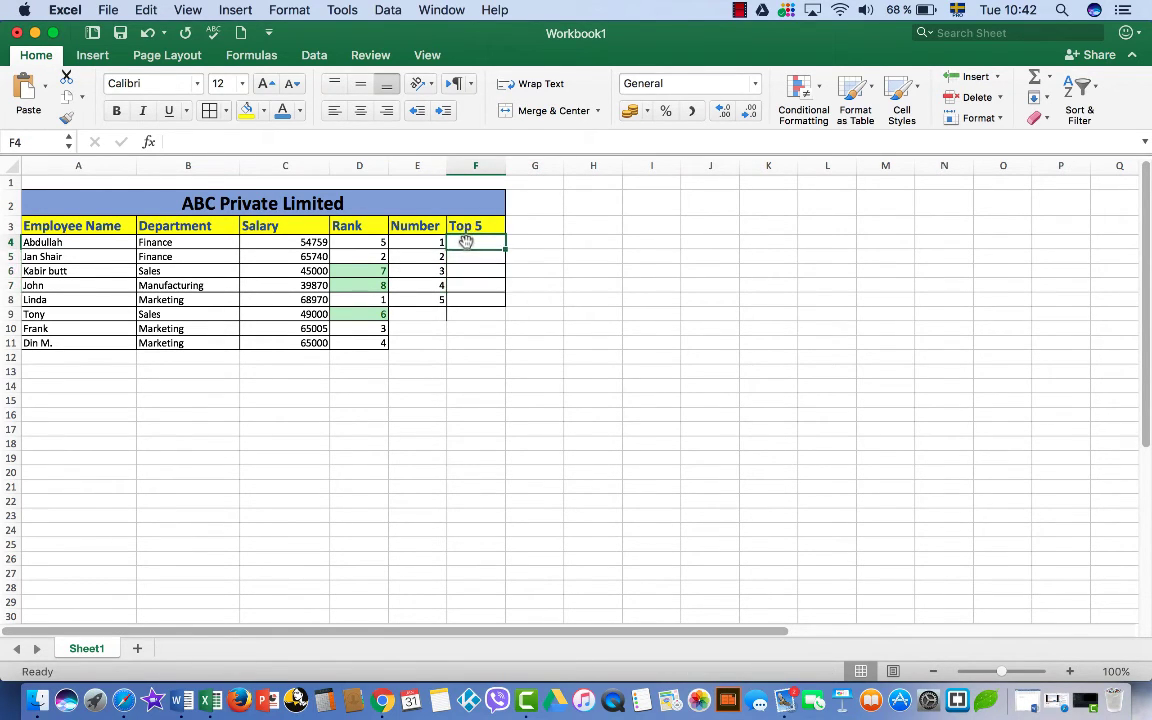
type("=")
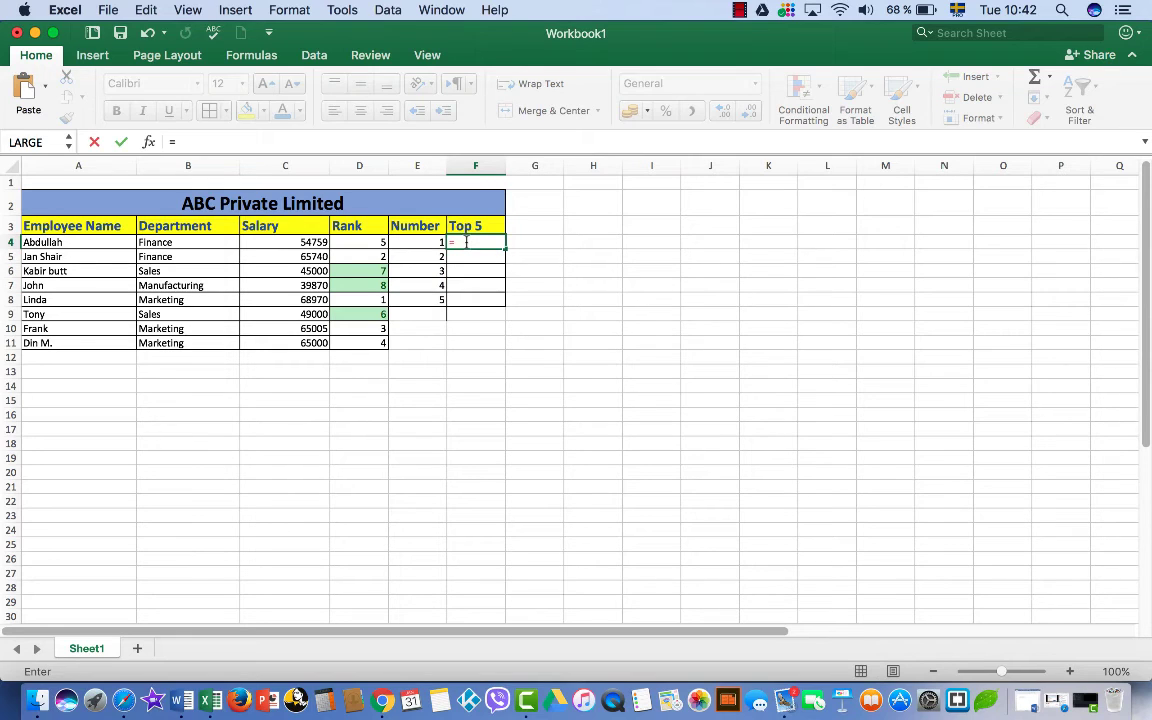
type("larg")
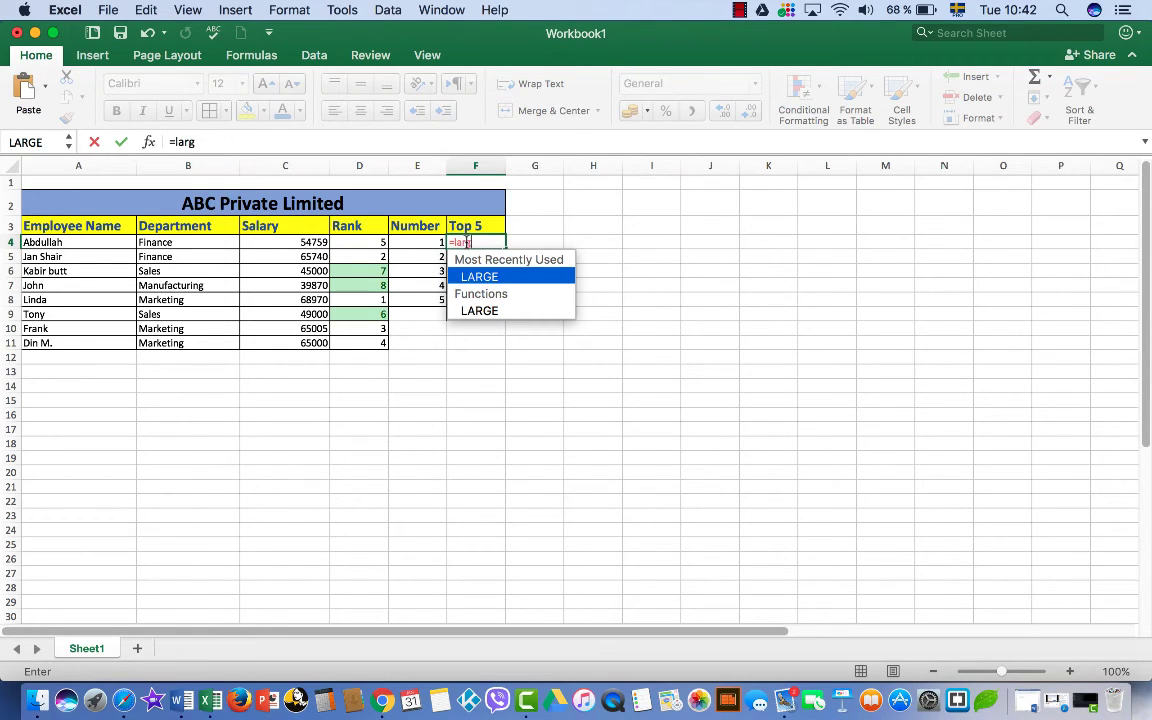
type("e")
double_click(481, 276)
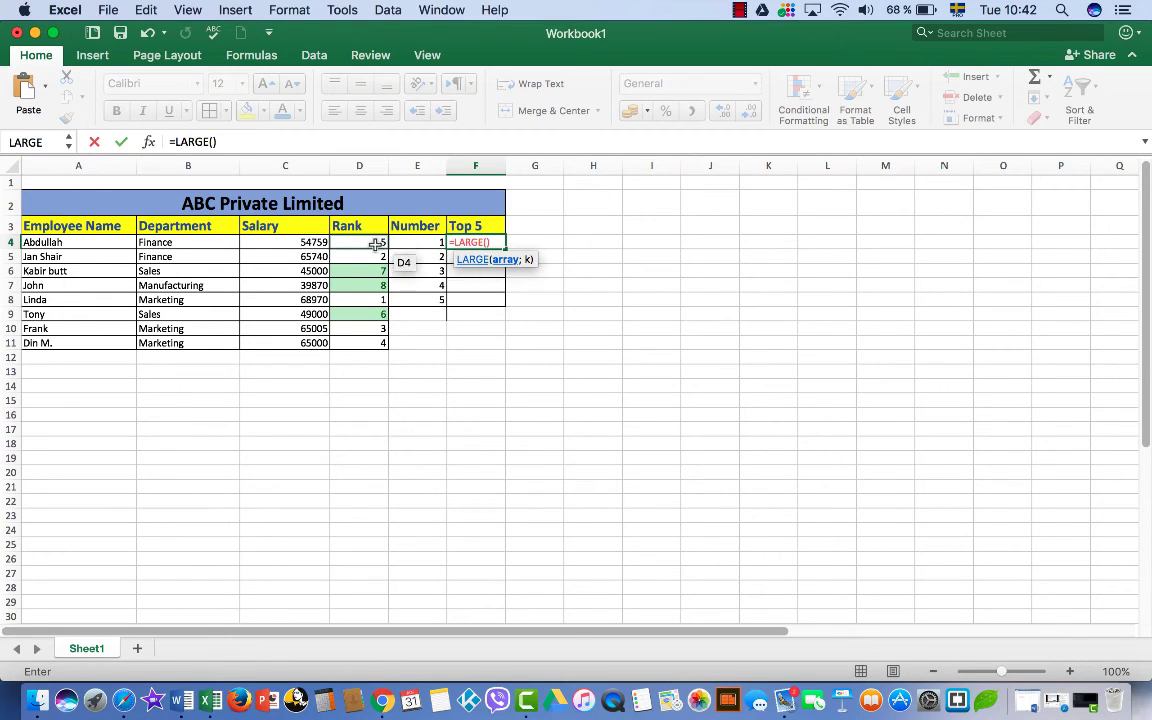
left_click_drag(314, 244, 316, 333)
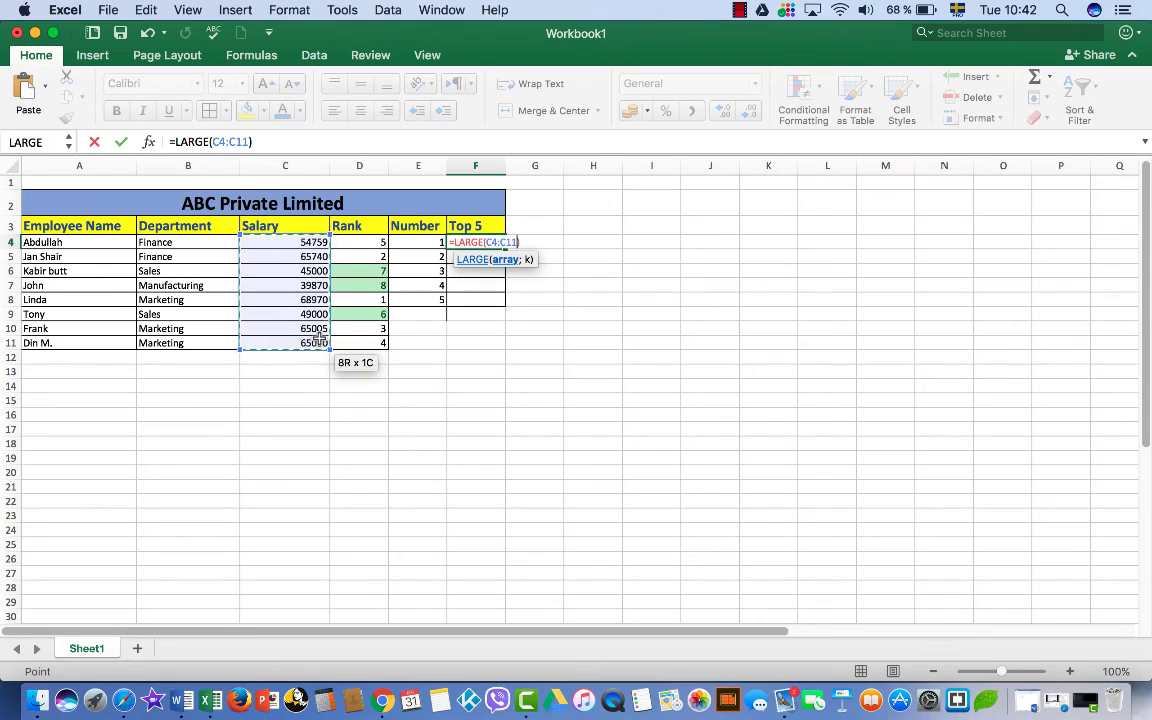
key("F4")
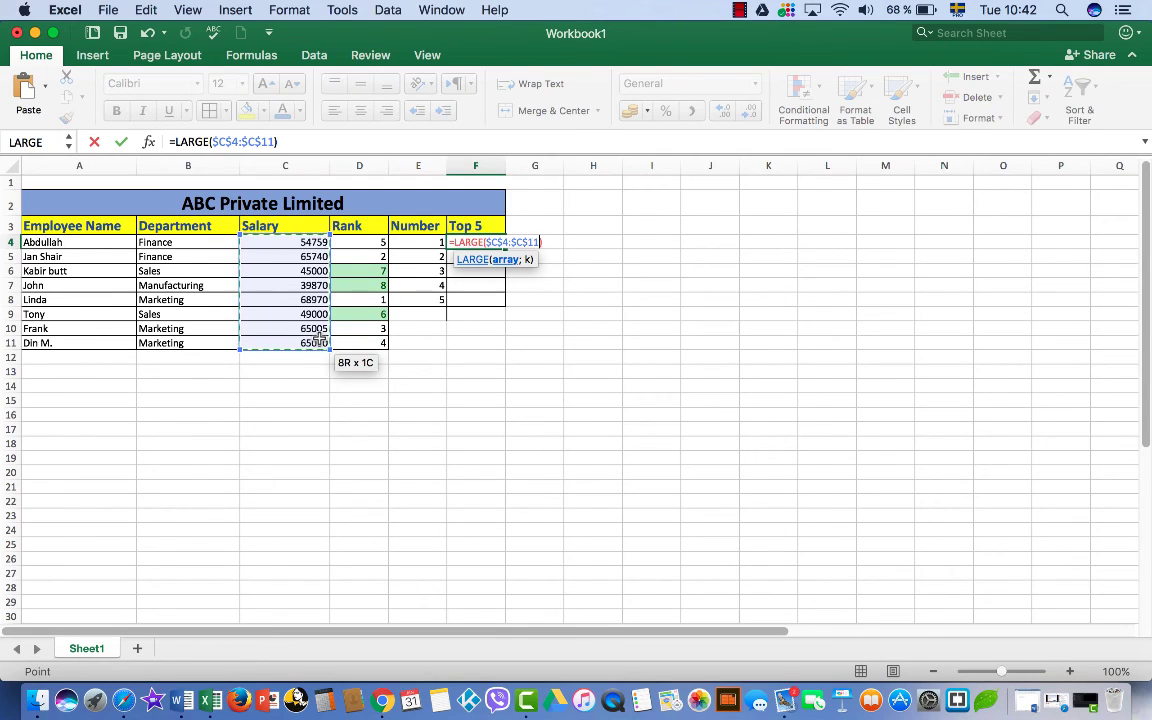
type(";")
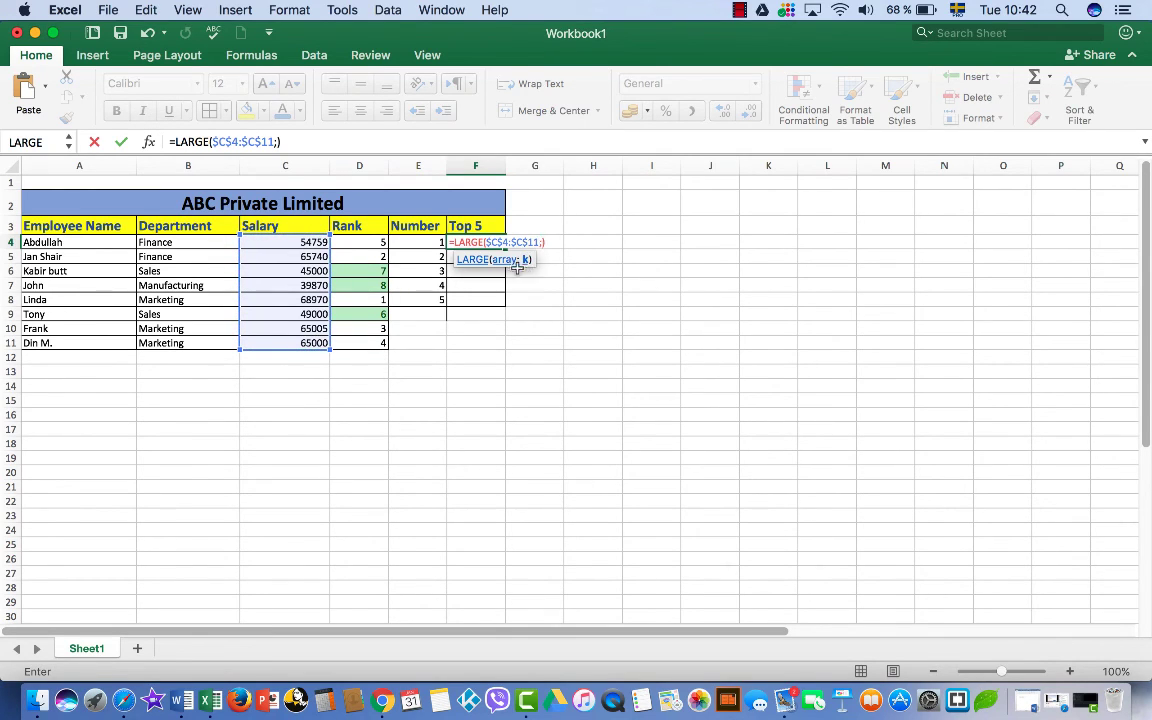
left_click_drag(414, 245, 426, 296)
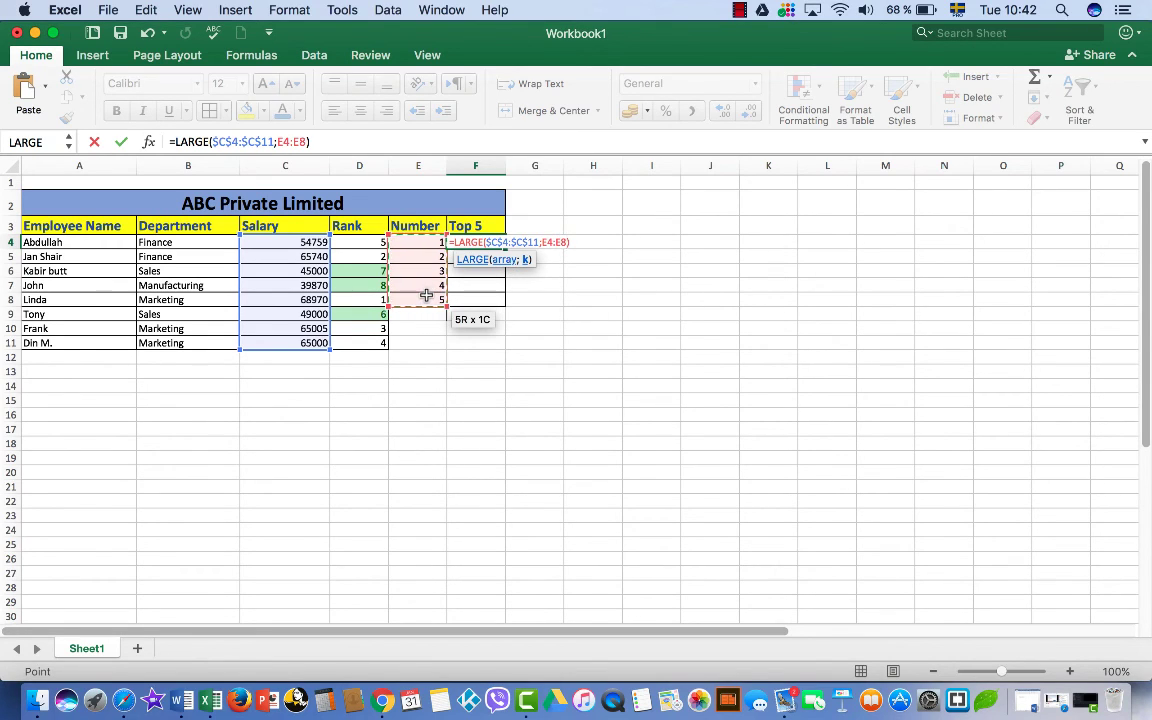
key("F4")
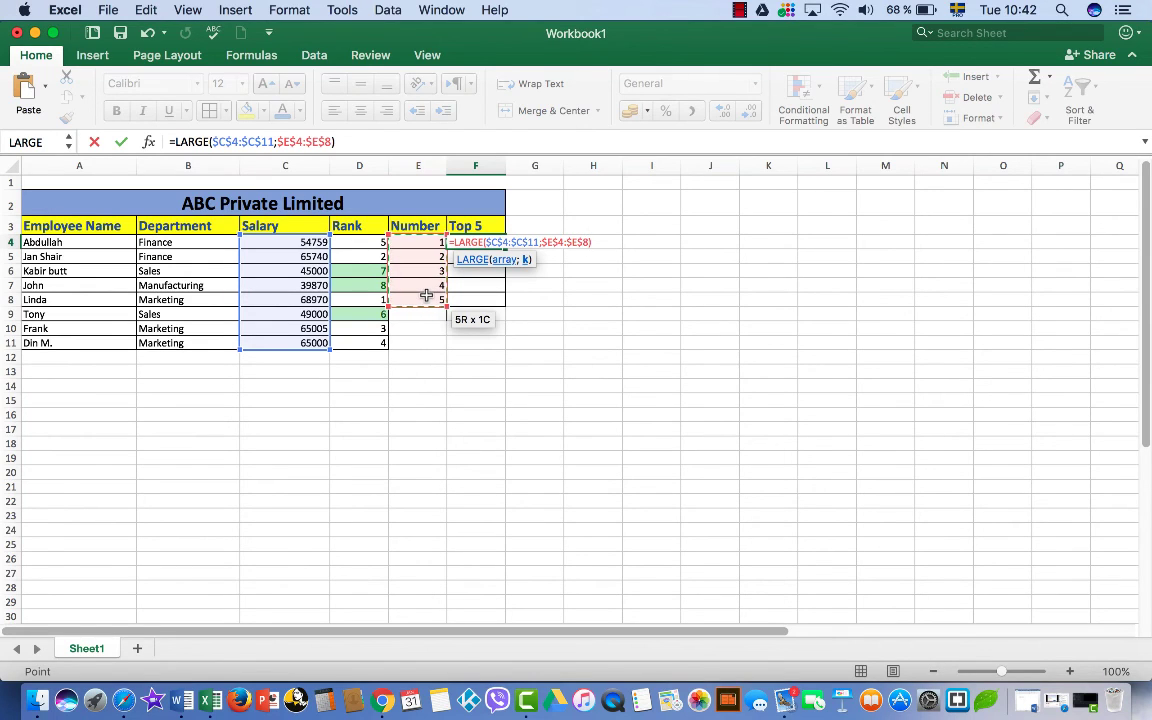
key("Return")
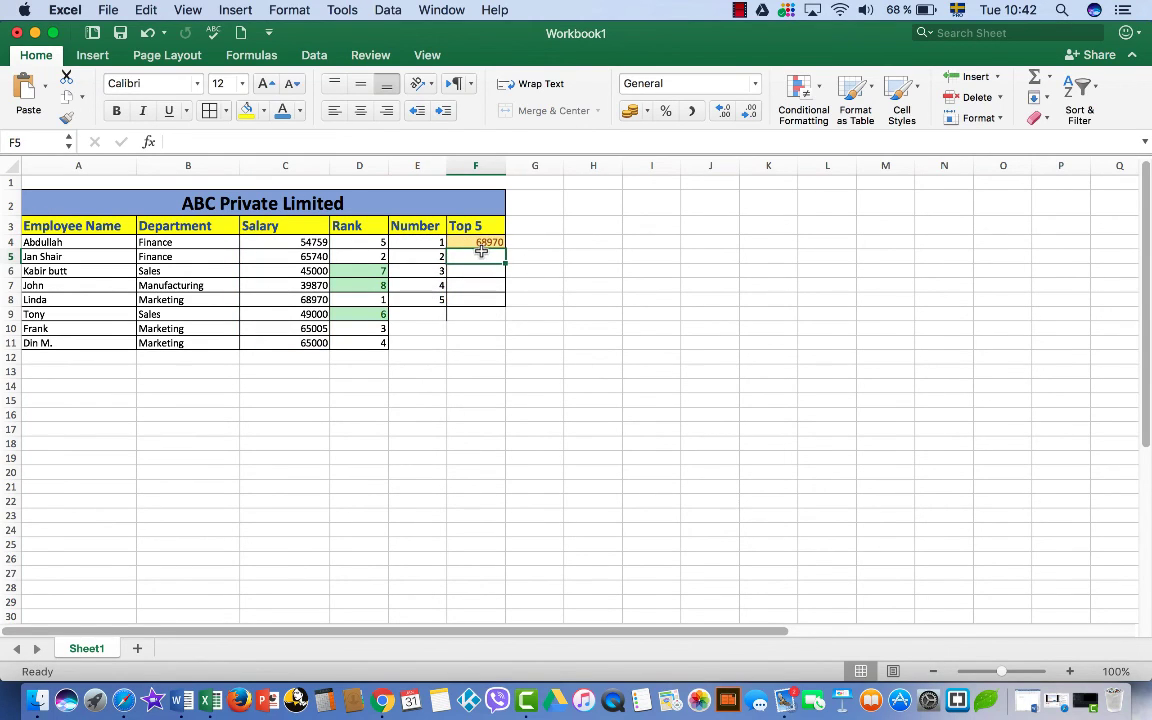
Step: Fill F4's corrected formula down to F8, listing 68970, 65740, 65005, 65000 and 54759
left_click(482, 243)
left_click_drag(506, 248, 504, 301)
left_click(573, 294)
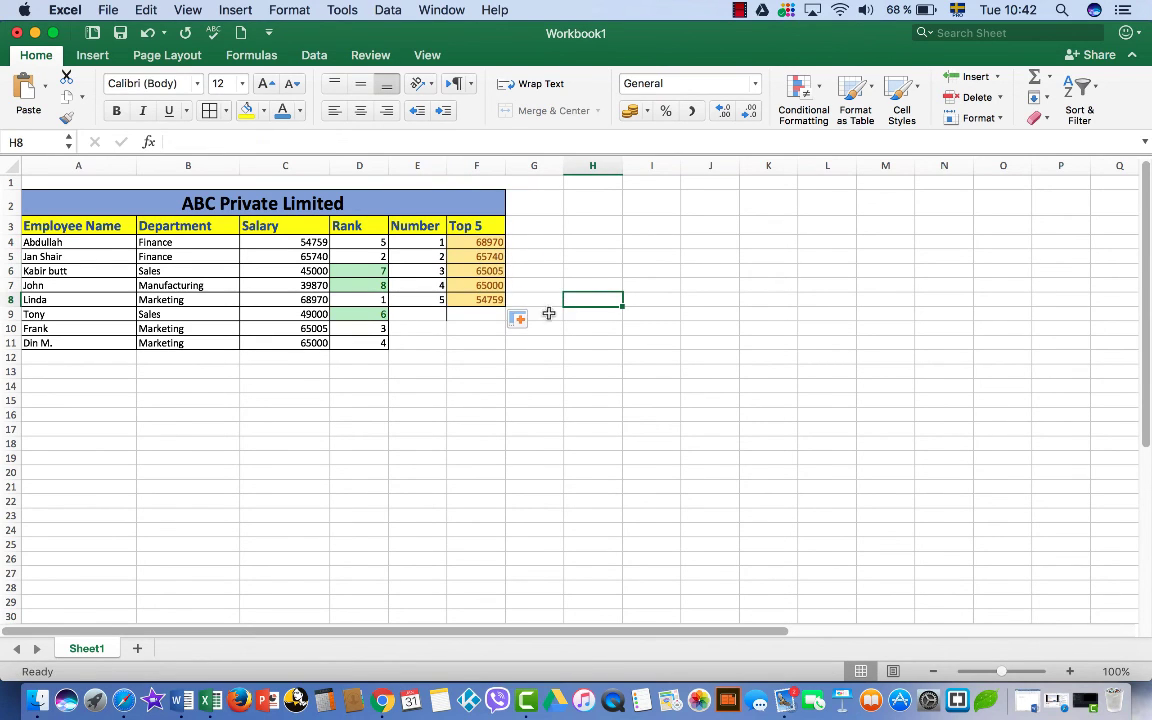